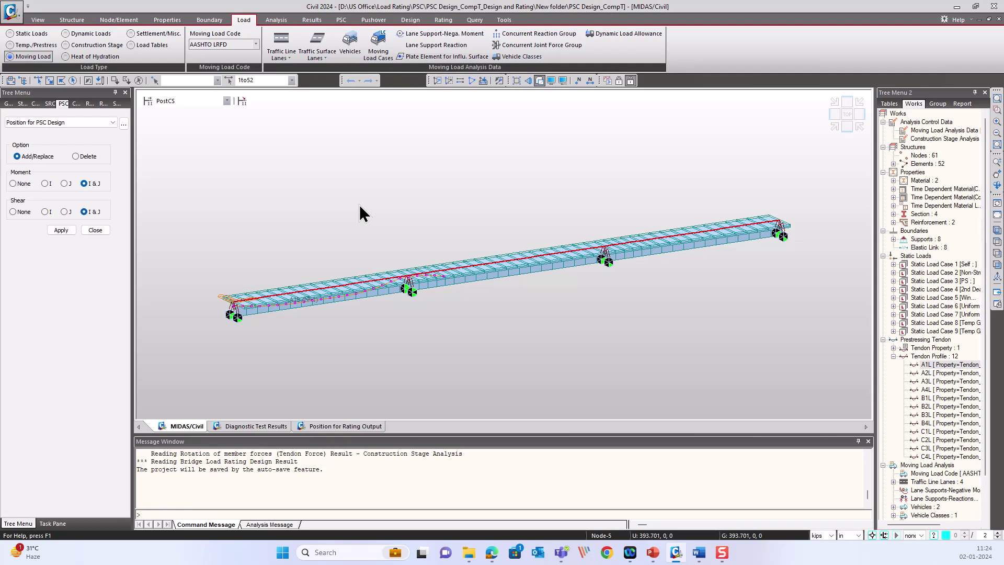
# Examine the AASHTO LRFD vehicle types available when adding a standard vehicle to the moving load vehicles.
pyautogui.click(351, 44)
pyautogui.moveTo(130, 29); pyautogui.dragTo(389, 144)
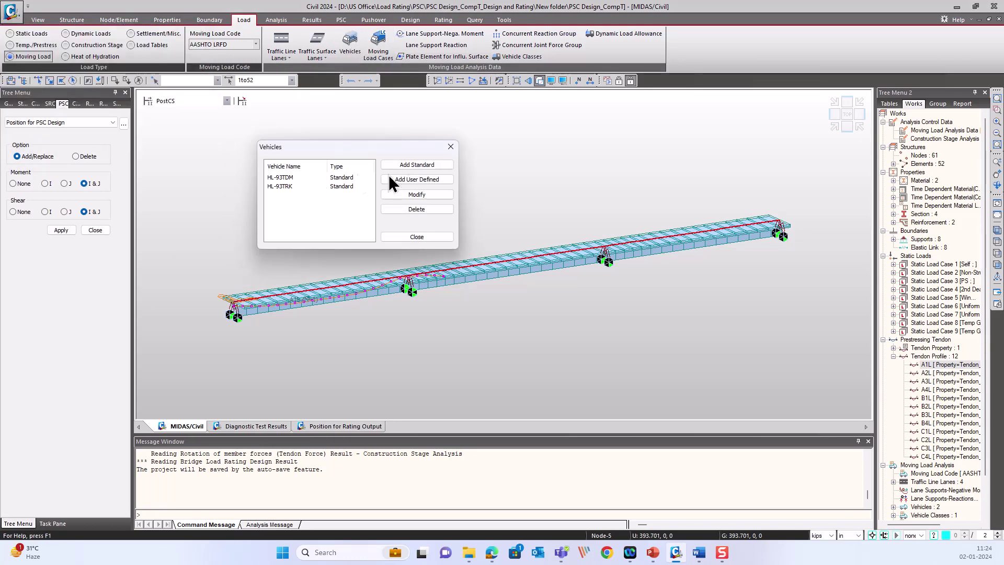
pyautogui.click(417, 166)
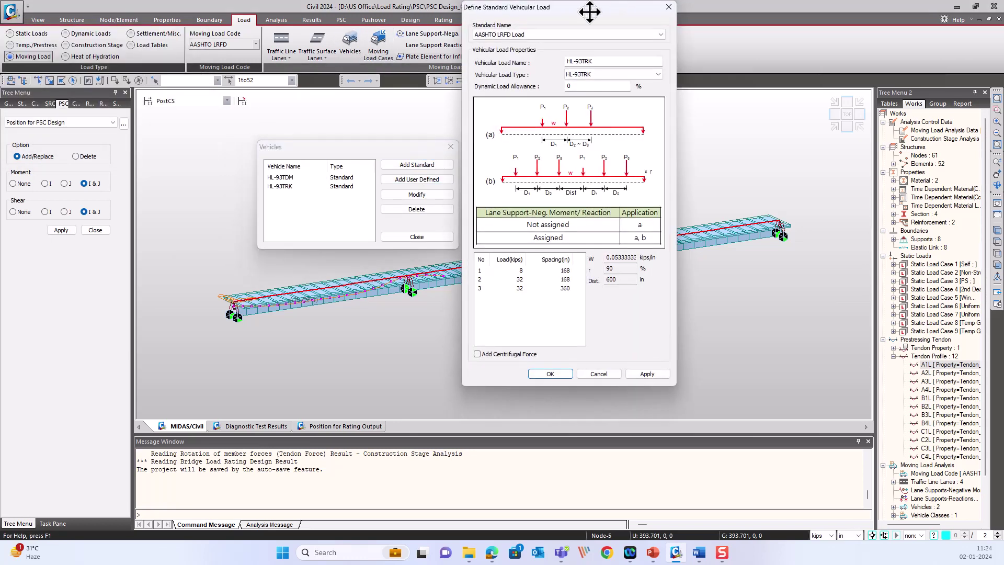
pyautogui.moveTo(587, 12); pyautogui.dragTo(662, 63)
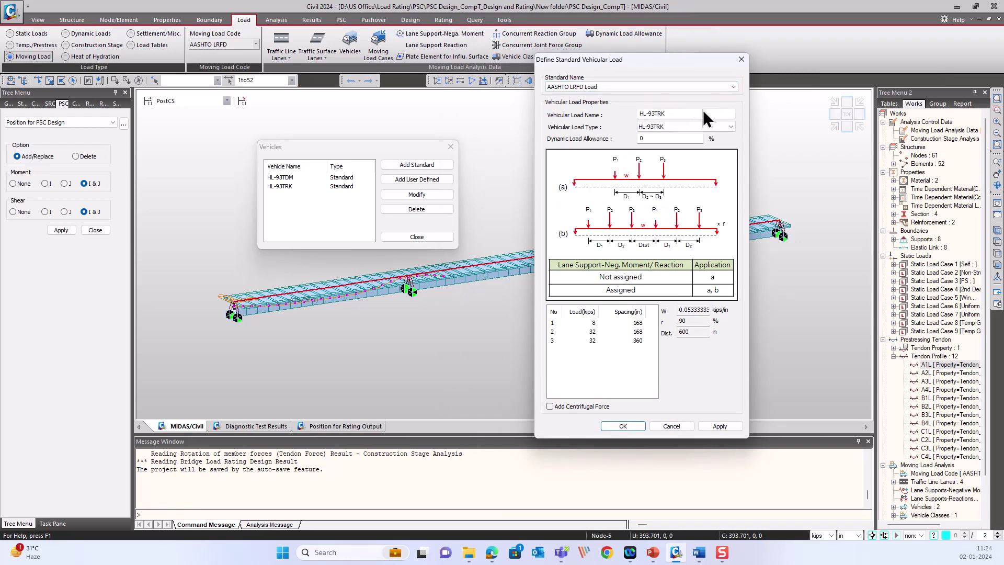
pyautogui.click(731, 127)
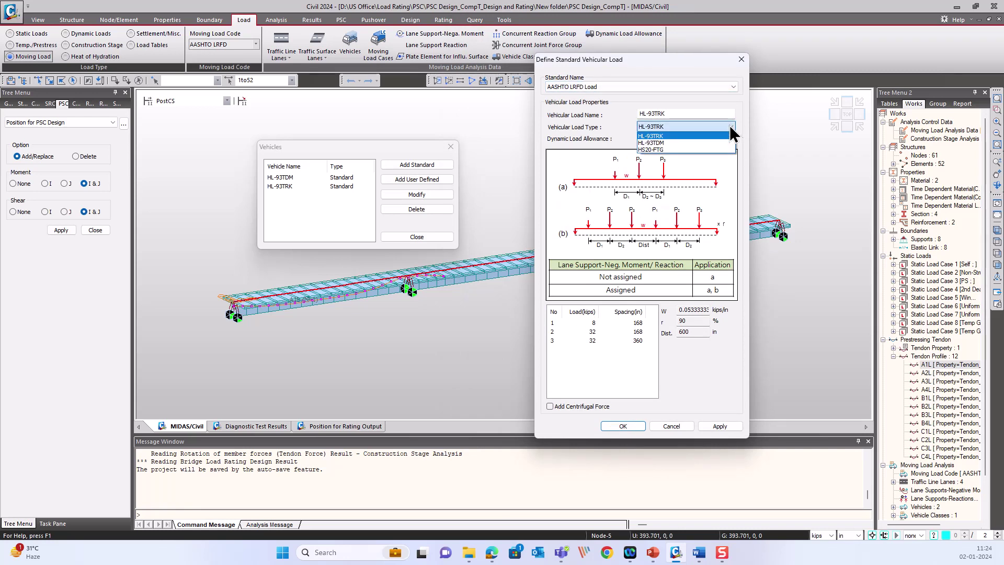
pyautogui.click(731, 135)
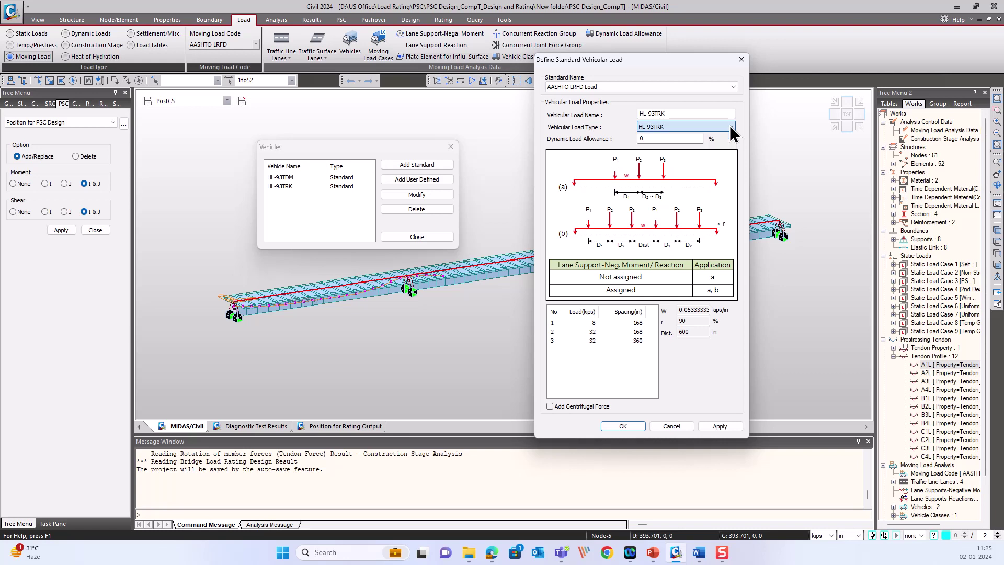
# Preview the AASHTO Legal/Permit Load vehicle AASHTO Posting load SU6 in the standard vehicle definition, and close it without adding the vehicle.
pyautogui.click(629, 87)
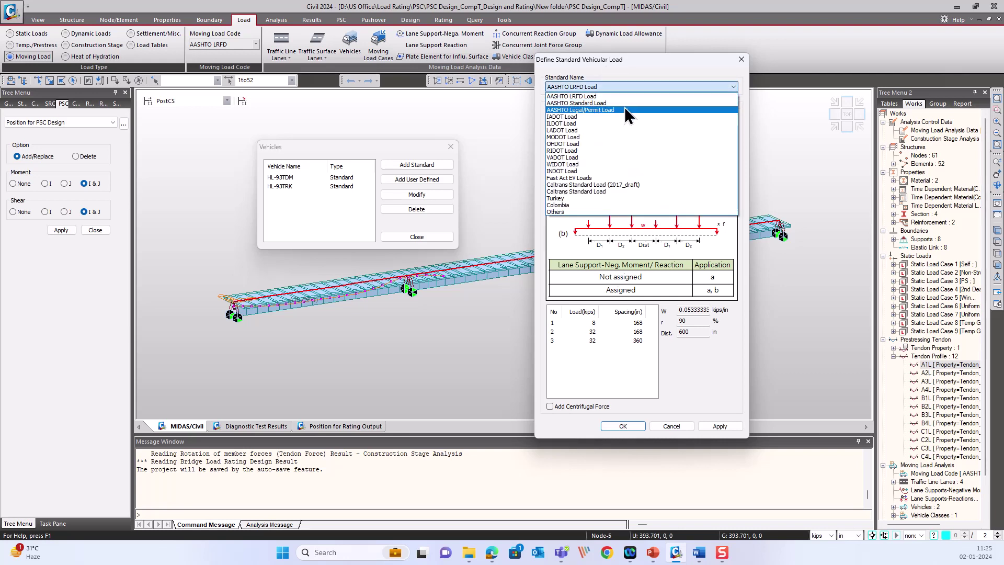
pyautogui.click(623, 102)
pyautogui.click(630, 89)
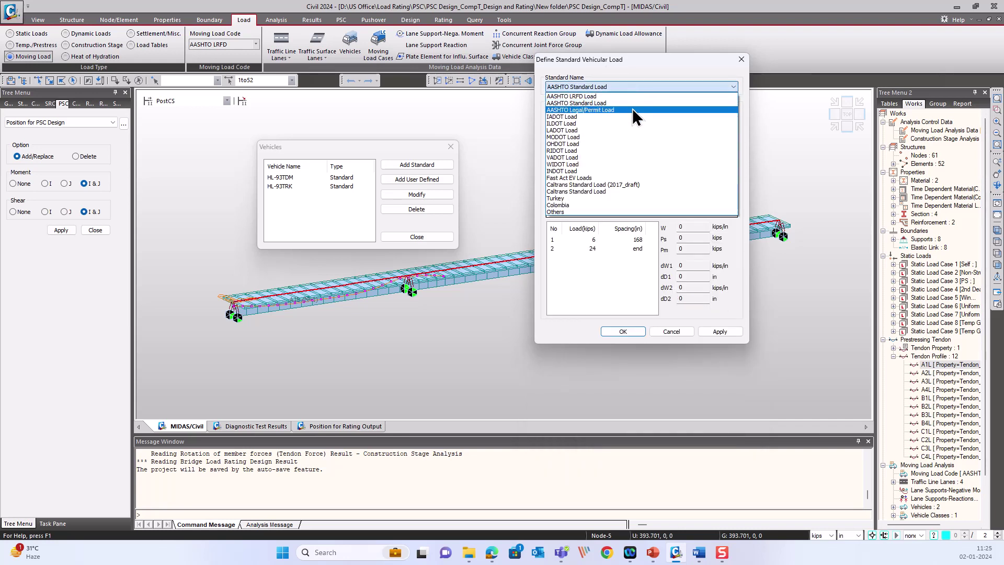
pyautogui.click(632, 109)
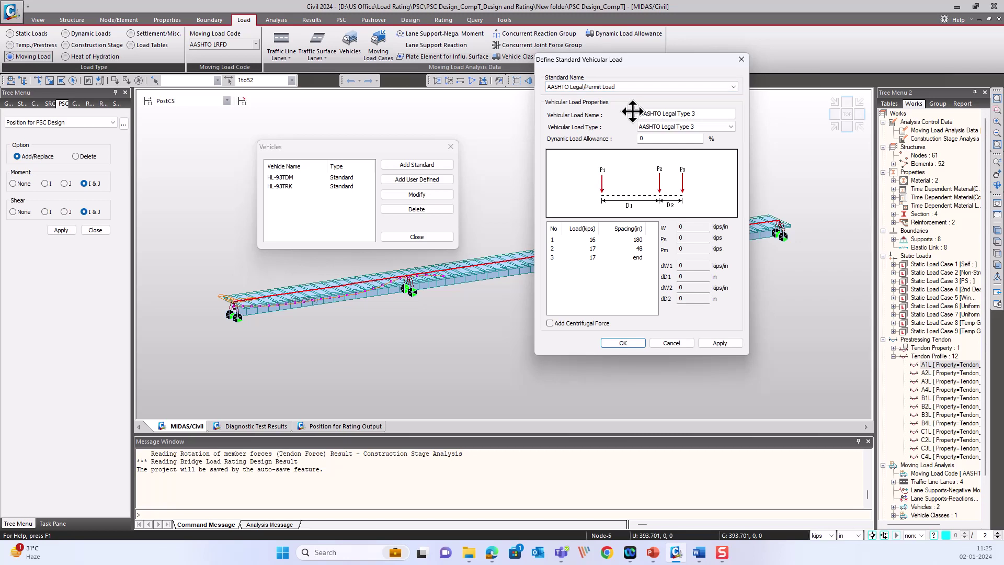
pyautogui.click(726, 125)
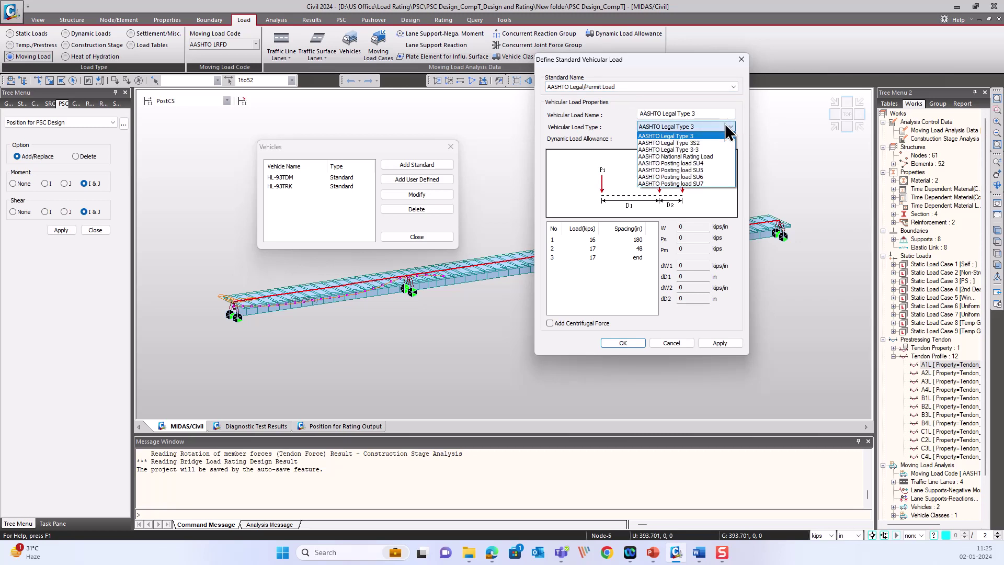
pyautogui.click(701, 177)
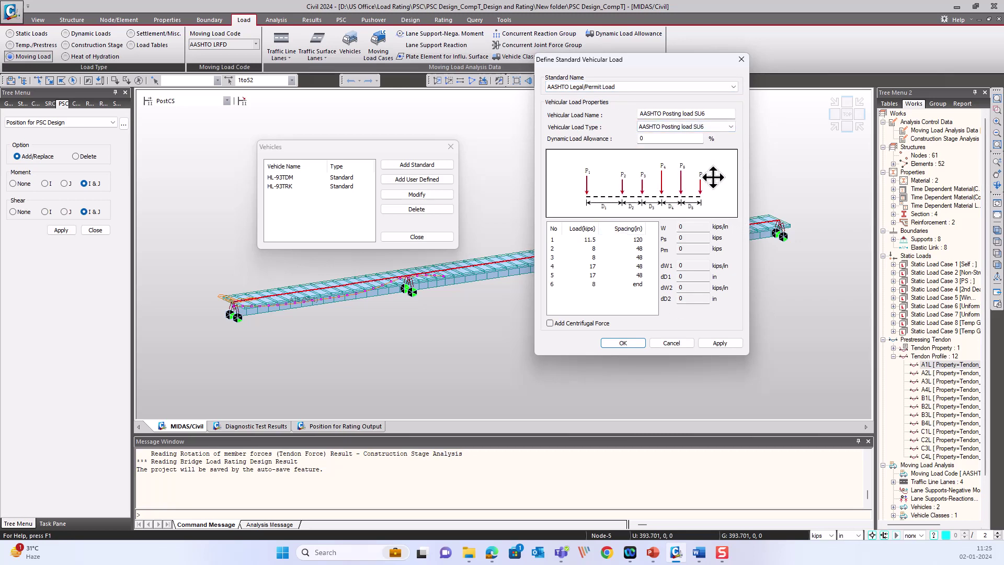
pyautogui.click(741, 59)
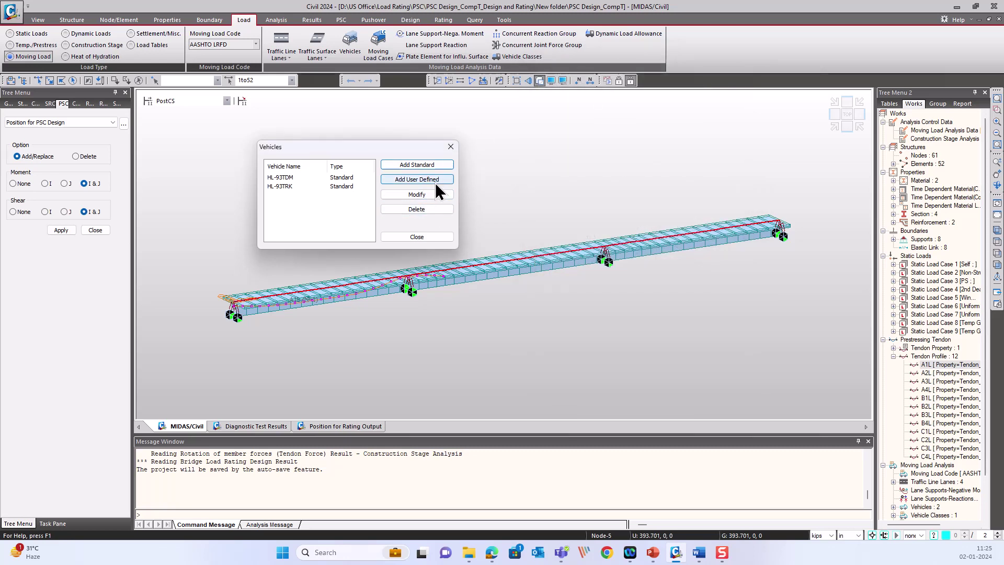
# Inspect the Permit Truck settings of a user-defined vehicle, and close the vehicle definitions without adding one.
pyautogui.click(418, 180)
pyautogui.moveTo(594, 27); pyautogui.dragTo(588, 89)
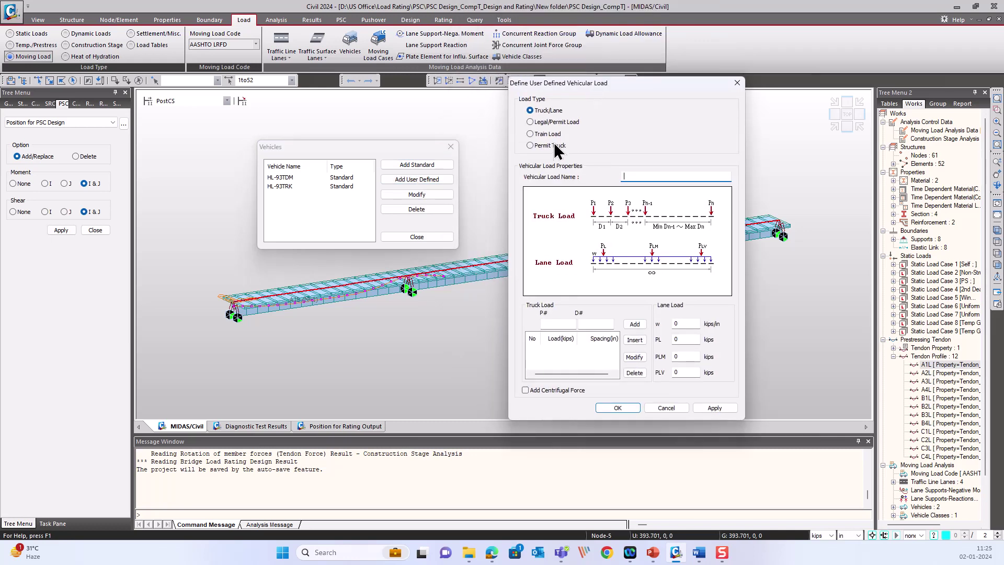
pyautogui.click(550, 145)
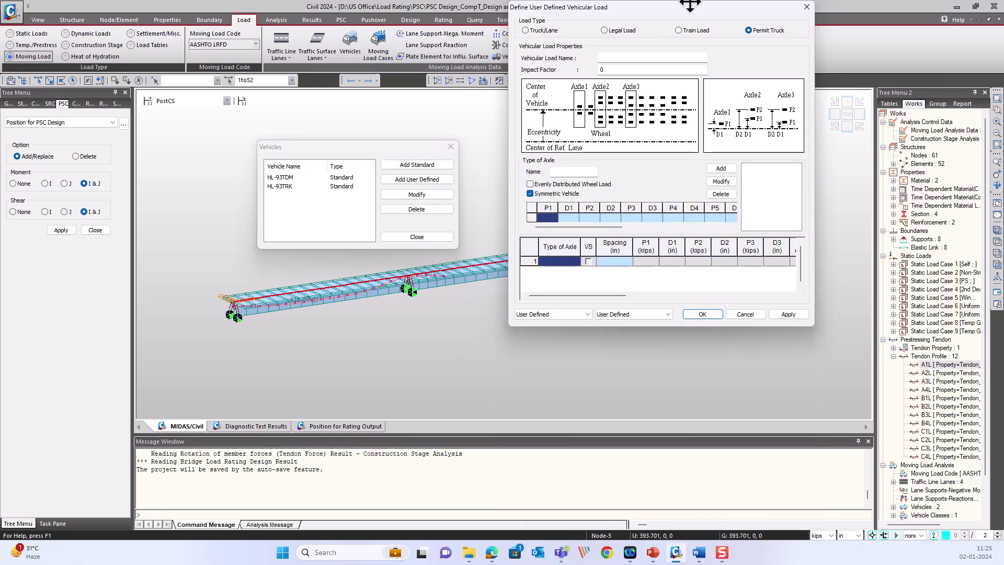
pyautogui.moveTo(690, 4); pyautogui.dragTo(706, 71)
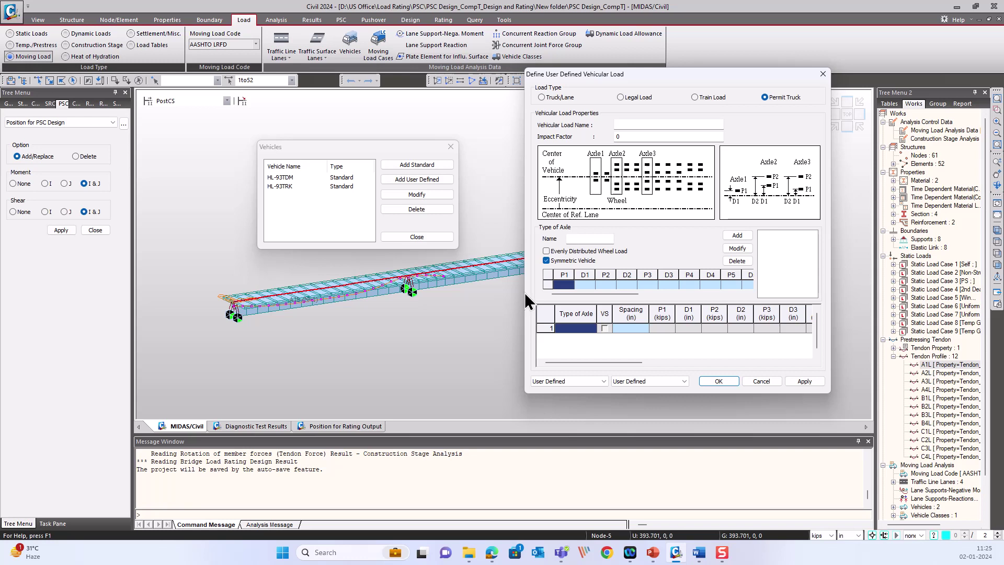
pyautogui.click(822, 74)
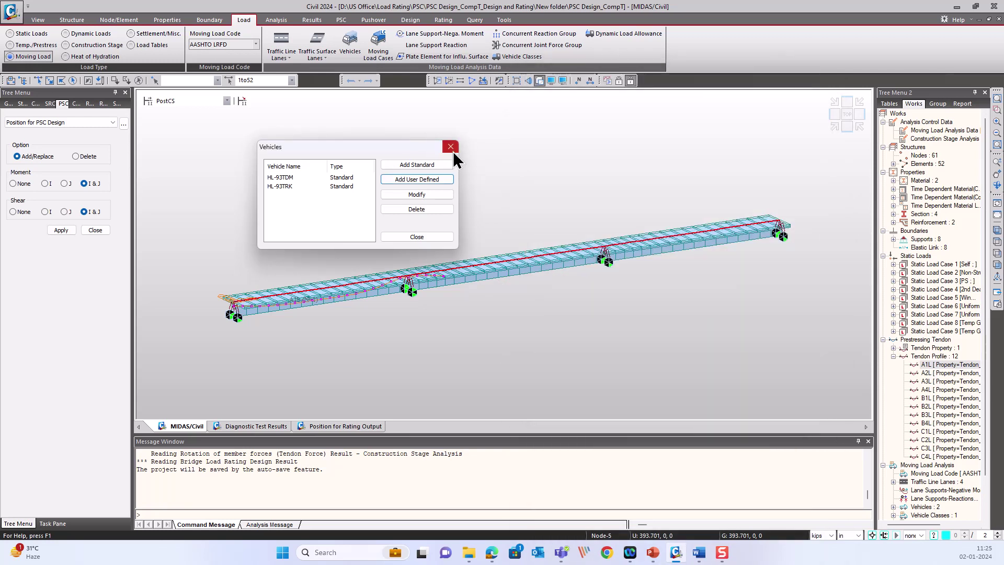
pyautogui.click(451, 147)
# Review moving load case MVL 1 and the lane assignment of its first VC:HL sub-load case without changing them.
pyautogui.click(378, 46)
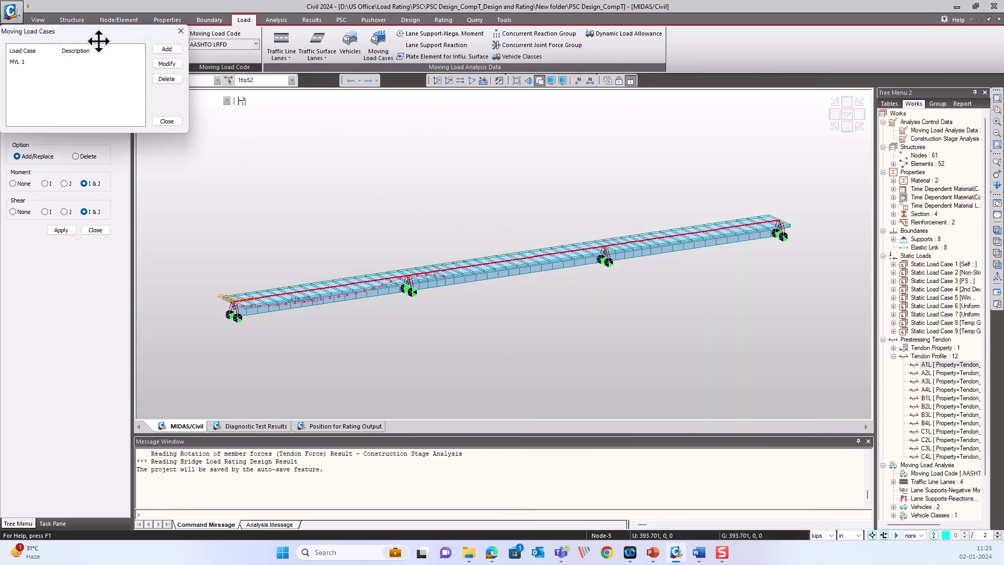
pyautogui.moveTo(95, 36); pyautogui.dragTo(450, 165)
pyautogui.doubleClick(405, 186)
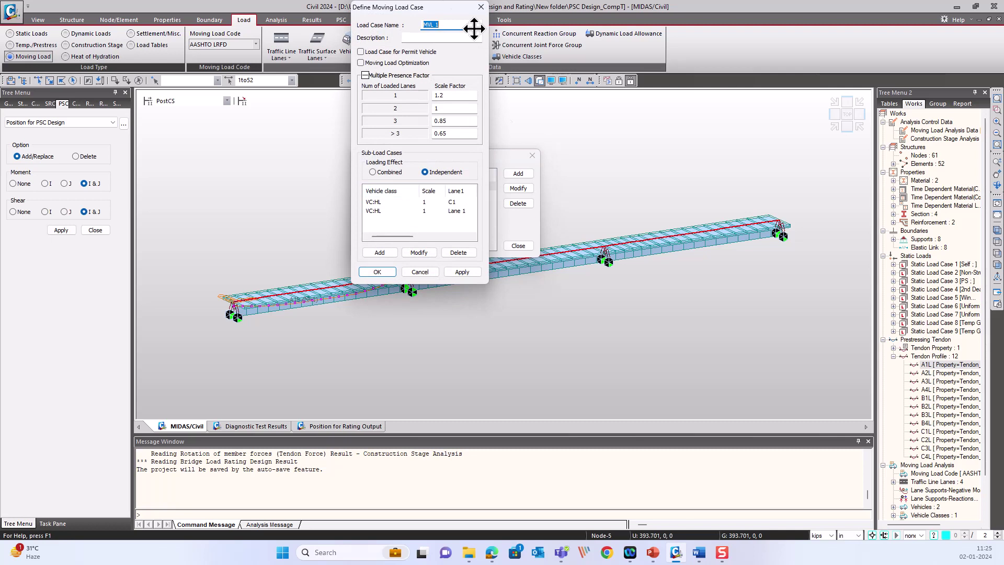
pyautogui.moveTo(446, 11); pyautogui.dragTo(719, 117)
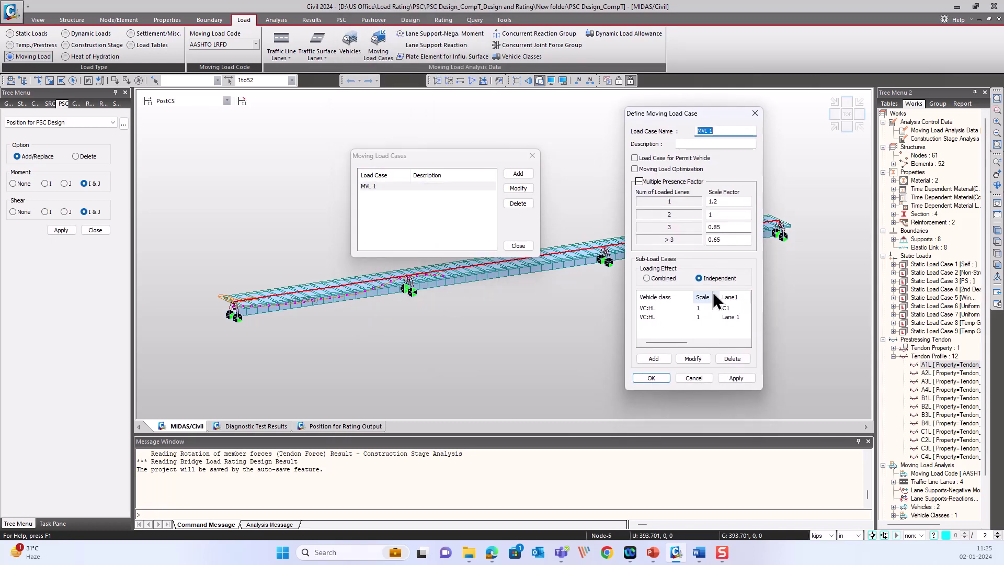
pyautogui.doubleClick(659, 308)
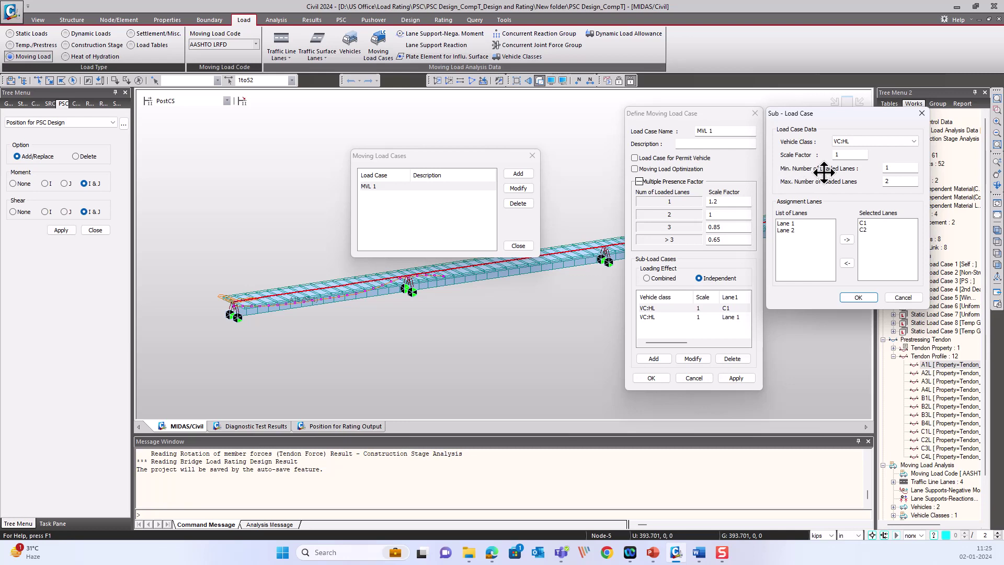
pyautogui.click(922, 113)
pyautogui.click(755, 113)
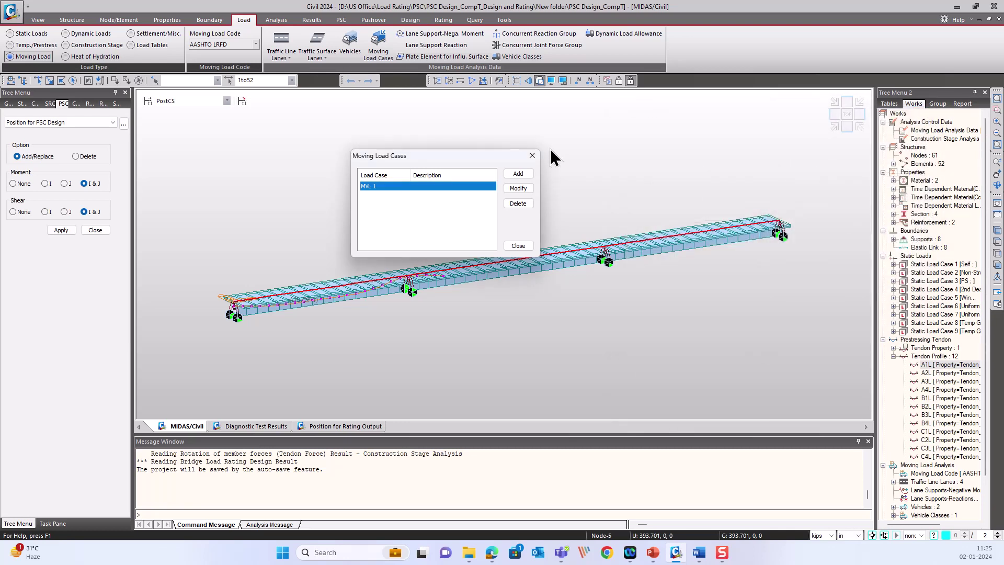
pyautogui.click(532, 156)
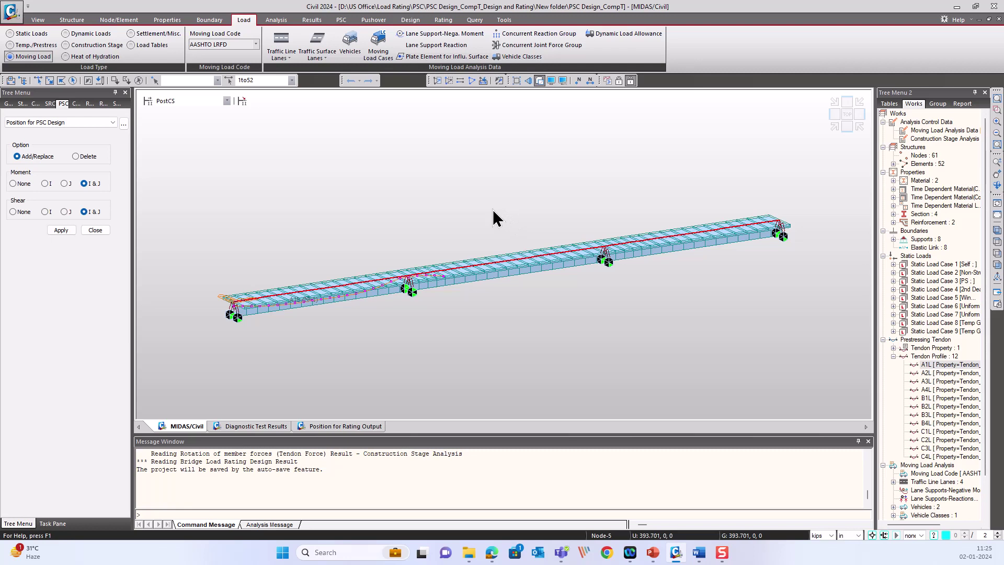
# Check which rating design codes are available for PSC bridges.
pyautogui.click(448, 21)
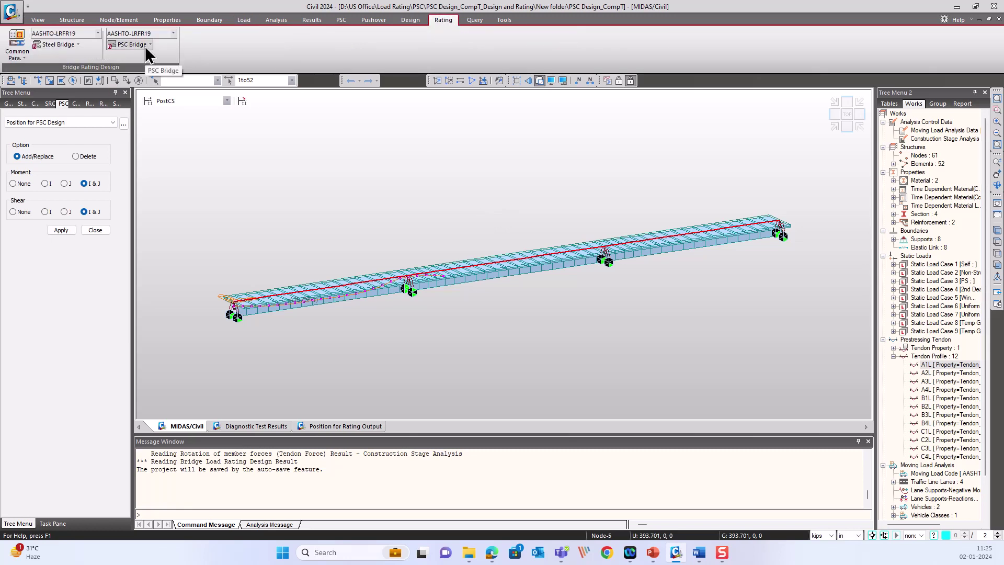
pyautogui.click(173, 34)
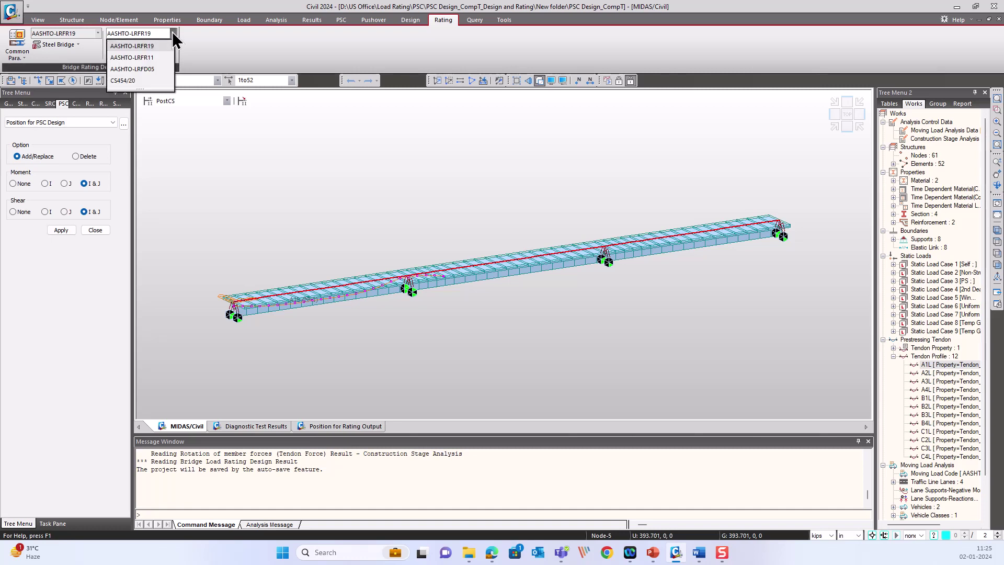
pyautogui.click(173, 33)
# Review the PSC bridge load rating parameters, including the permit load stress limits, and close them without saving changes.
pyautogui.click(135, 44)
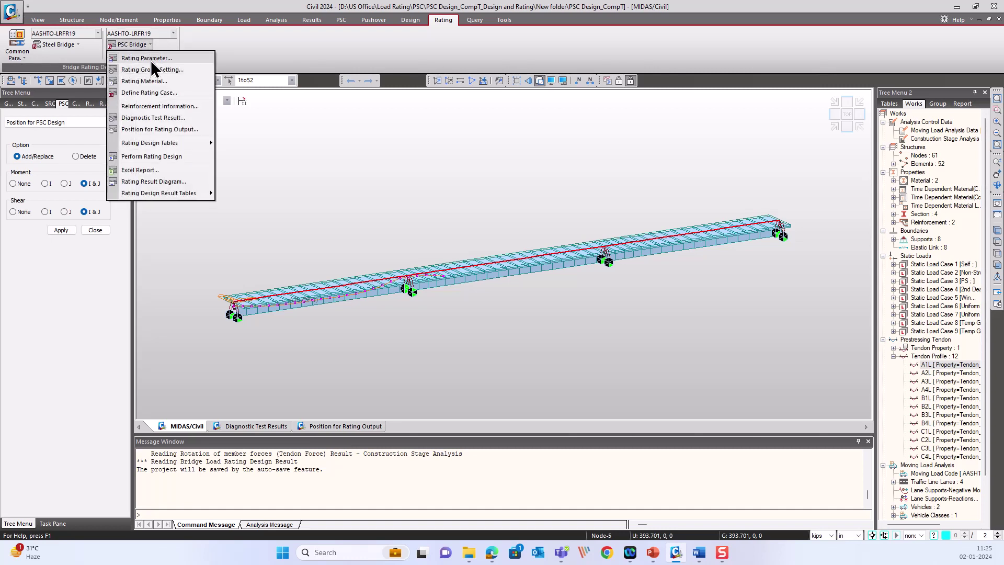
pyautogui.click(151, 58)
pyautogui.moveTo(508, 68); pyautogui.dragTo(455, 74)
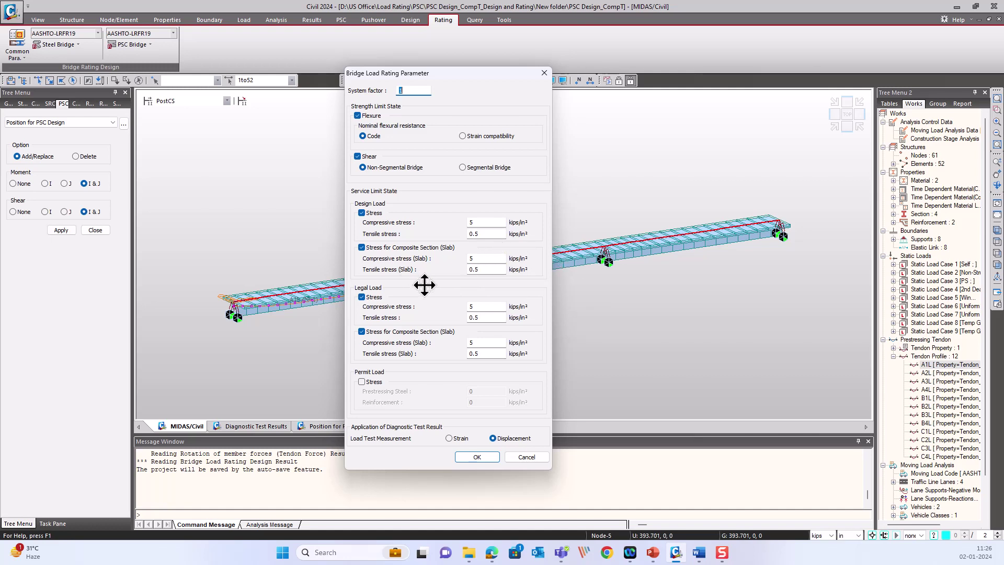
pyautogui.click(361, 382)
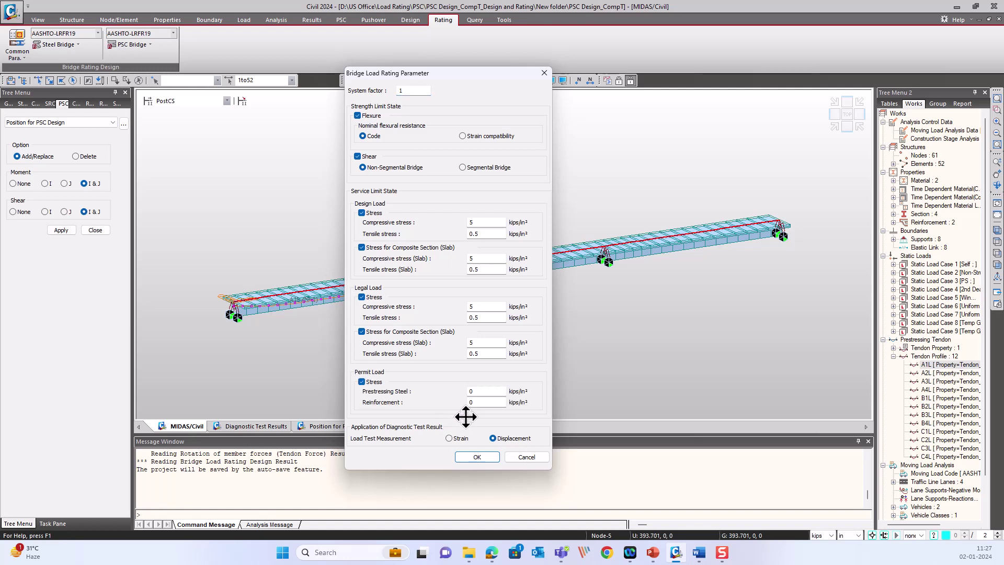
pyautogui.click(361, 381)
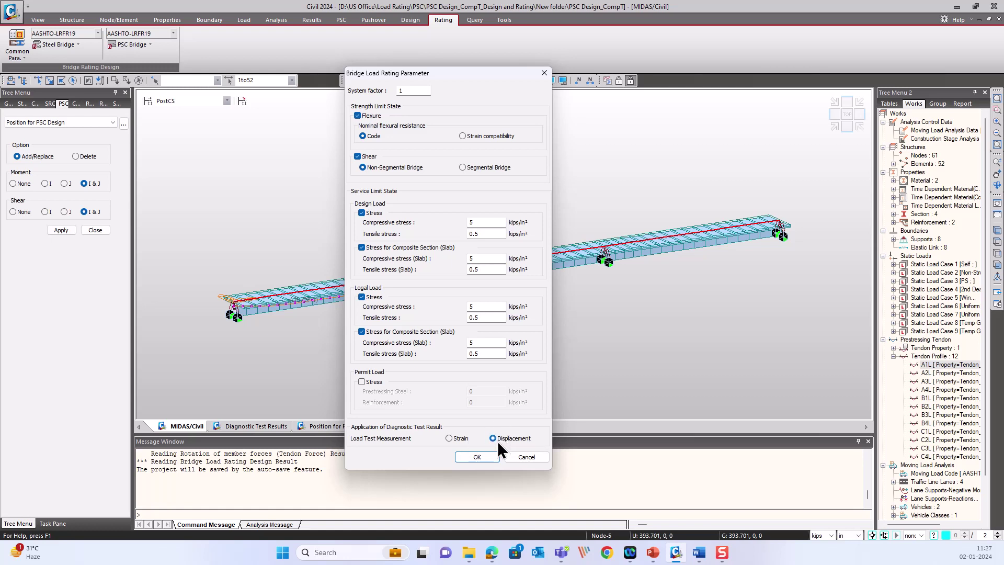
pyautogui.click(544, 73)
# Choose AASHTO-LRFR19 as the PSC bridge rating code and inspect the structure groups in the bridge rating group settings.
pyautogui.click(137, 34)
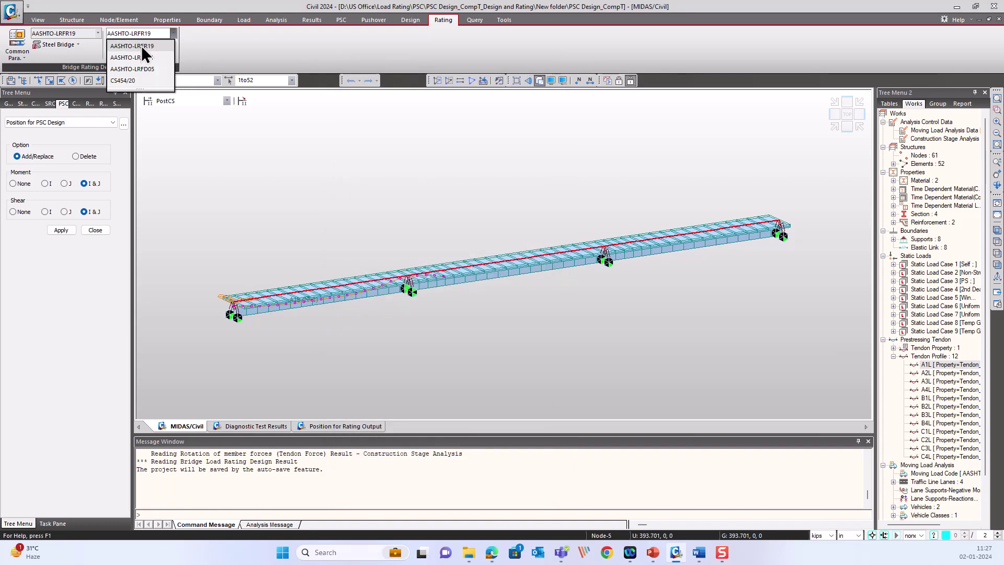
pyautogui.click(142, 46)
pyautogui.click(127, 45)
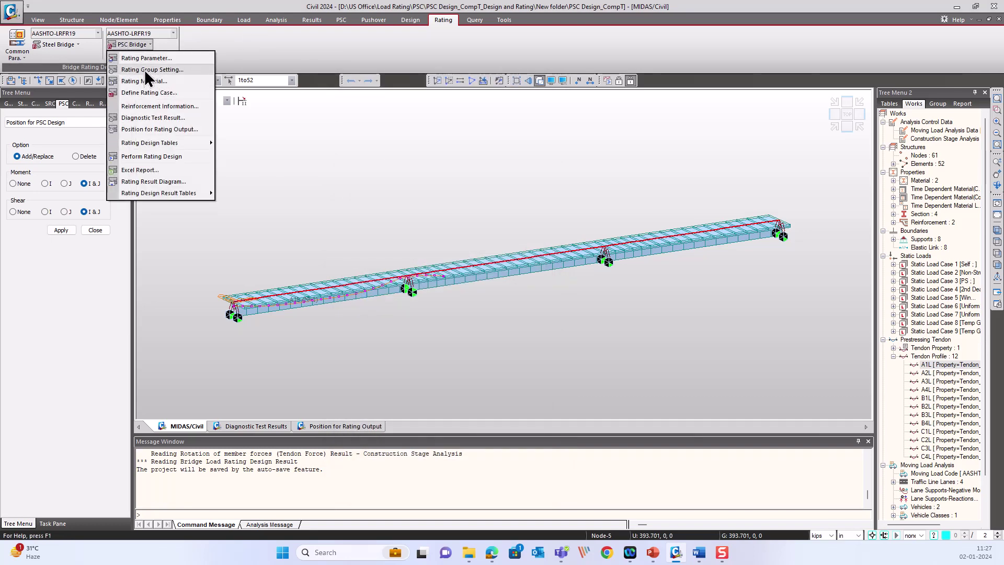
pyautogui.click(151, 70)
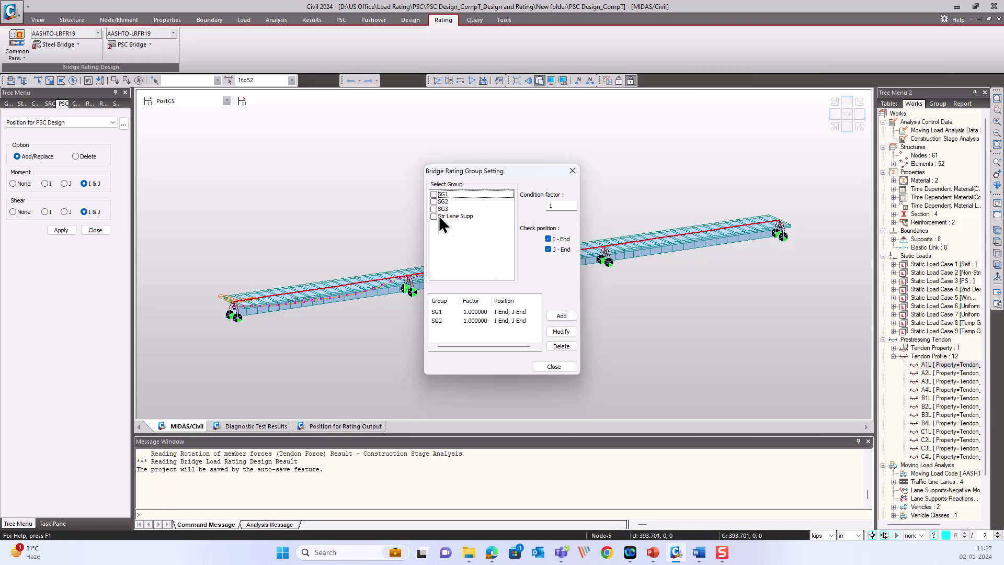
pyautogui.click(572, 171)
# Select structure group SG1 and then SG2 to see which bridge elements each covers.
pyautogui.click(937, 103)
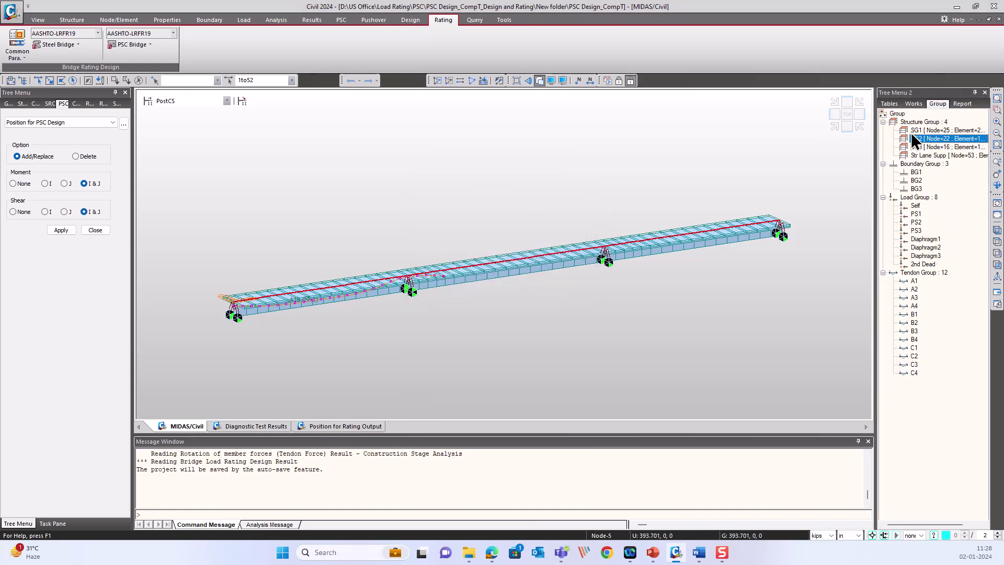
pyautogui.doubleClick(925, 130)
pyautogui.doubleClick(930, 138)
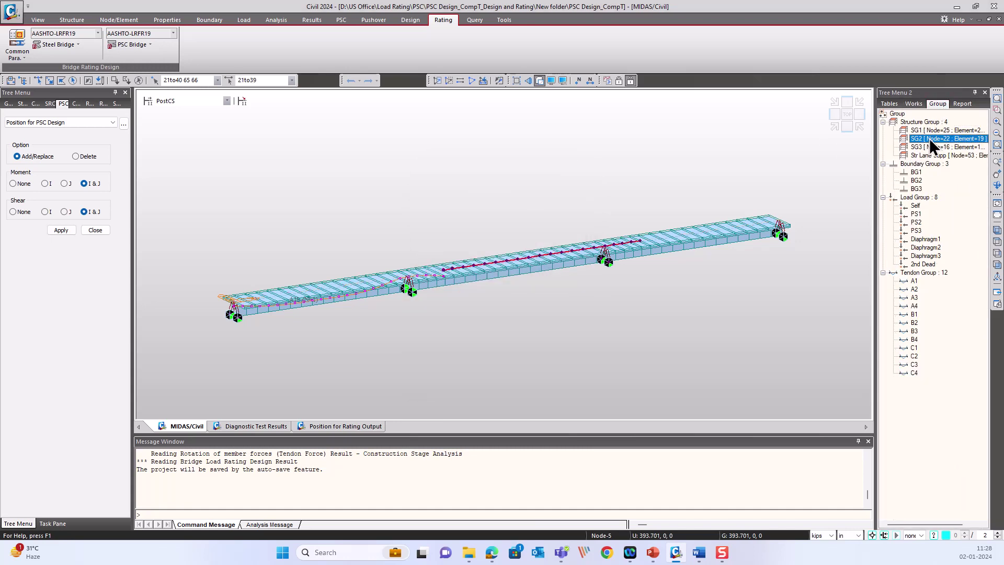
# Examine the condition factor and check positions in the PSC bridge rating group settings.
pyautogui.click(151, 43)
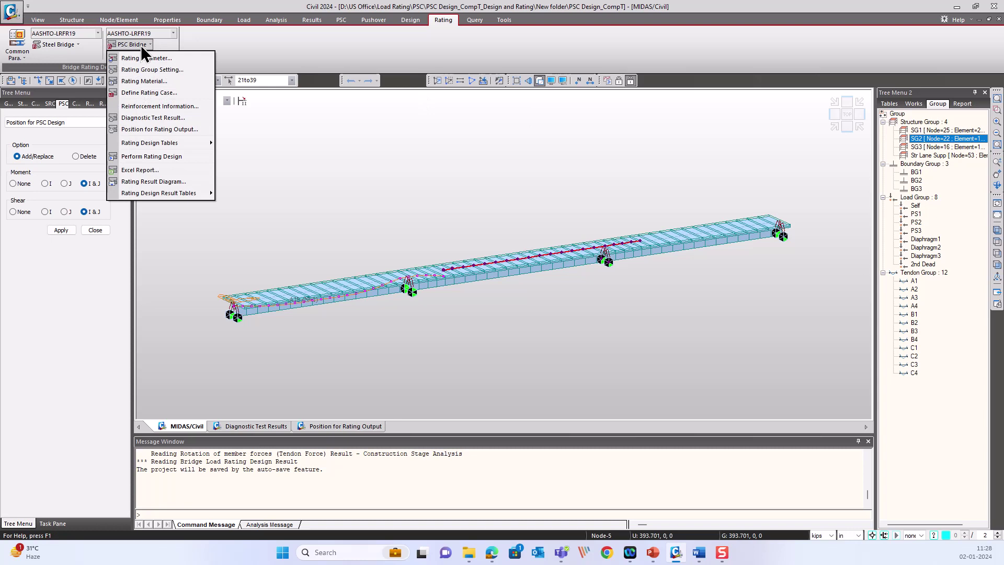
pyautogui.click(157, 71)
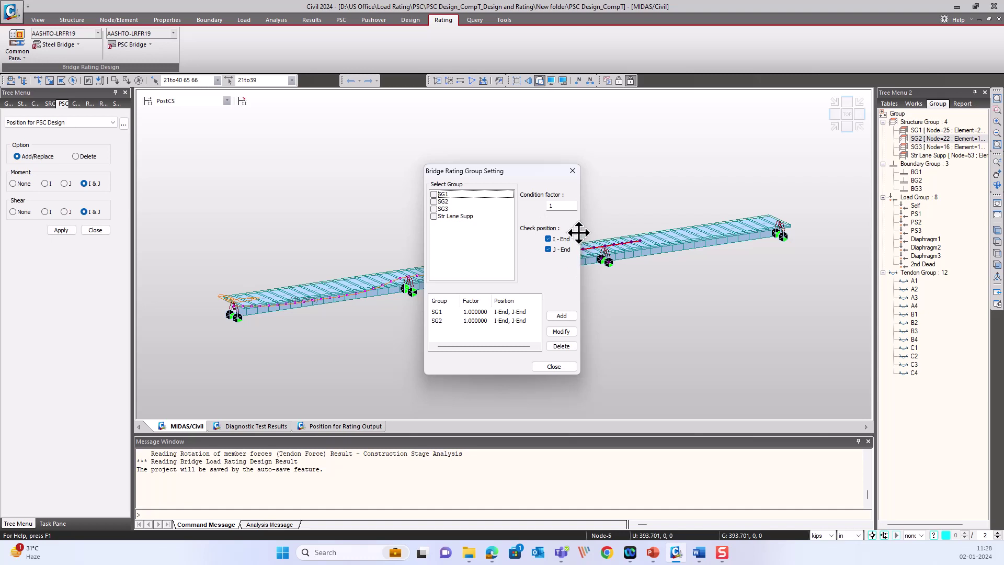
pyautogui.click(572, 171)
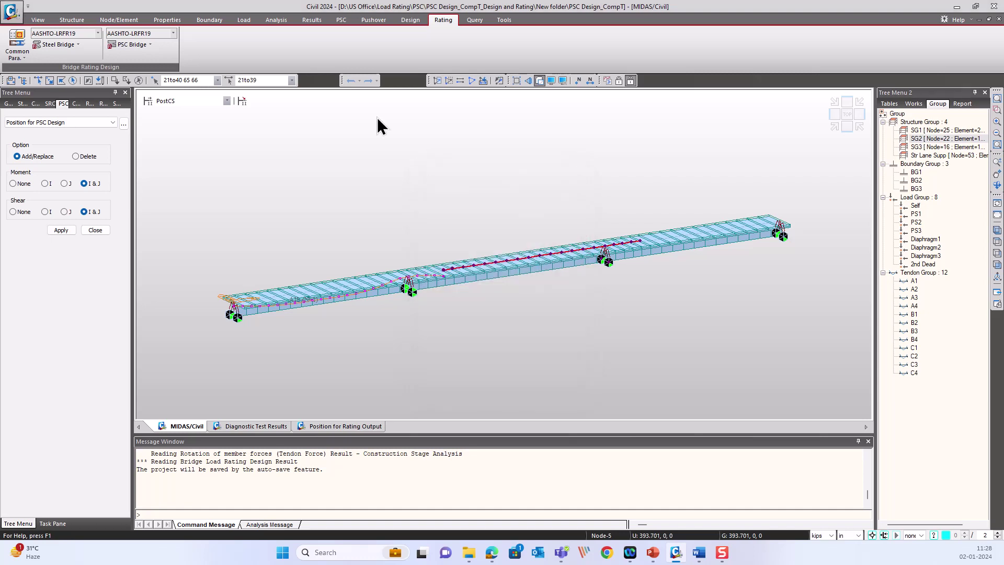
# Review the SG1 entry in the PSC bridge rating group settings and close them without changes.
pyautogui.click(128, 45)
pyautogui.click(129, 46)
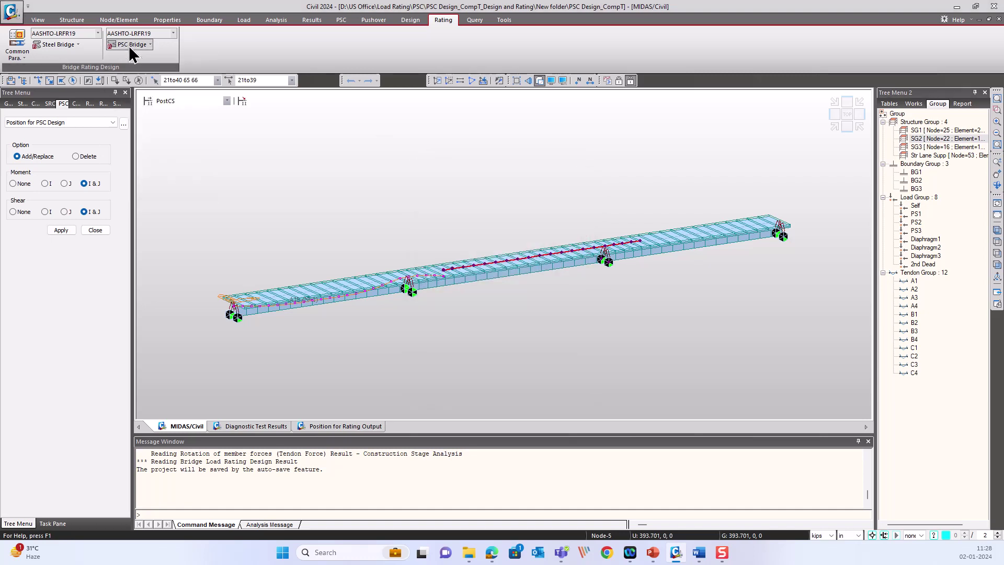
pyautogui.click(141, 34)
pyautogui.click(140, 39)
pyautogui.click(147, 45)
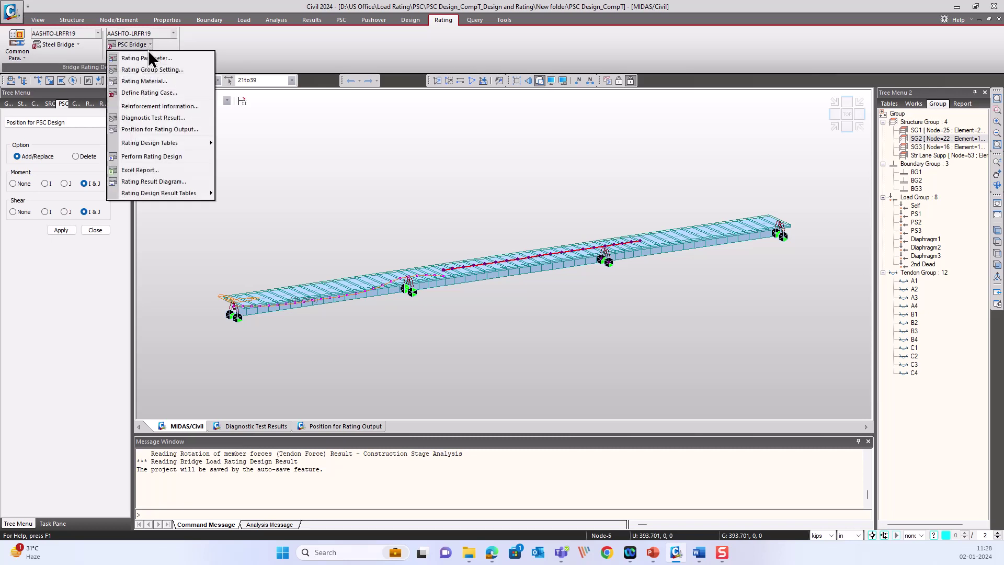
pyautogui.click(153, 70)
pyautogui.click(450, 312)
pyautogui.click(451, 314)
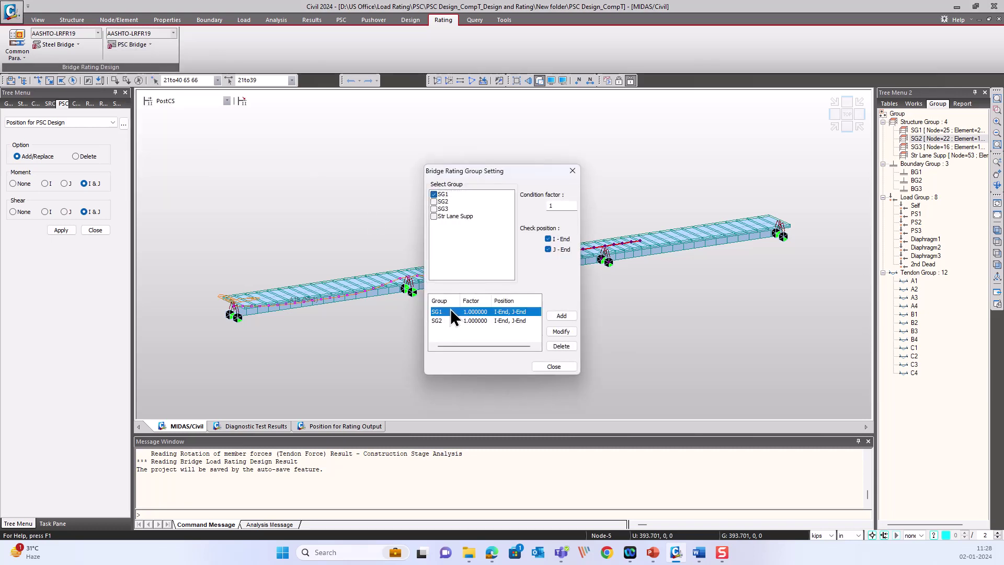
pyautogui.click(575, 171)
# Review the girder and slab concrete and rebar grades of the Grade C5000 rating material, and close the material settings unmodified.
pyautogui.click(125, 45)
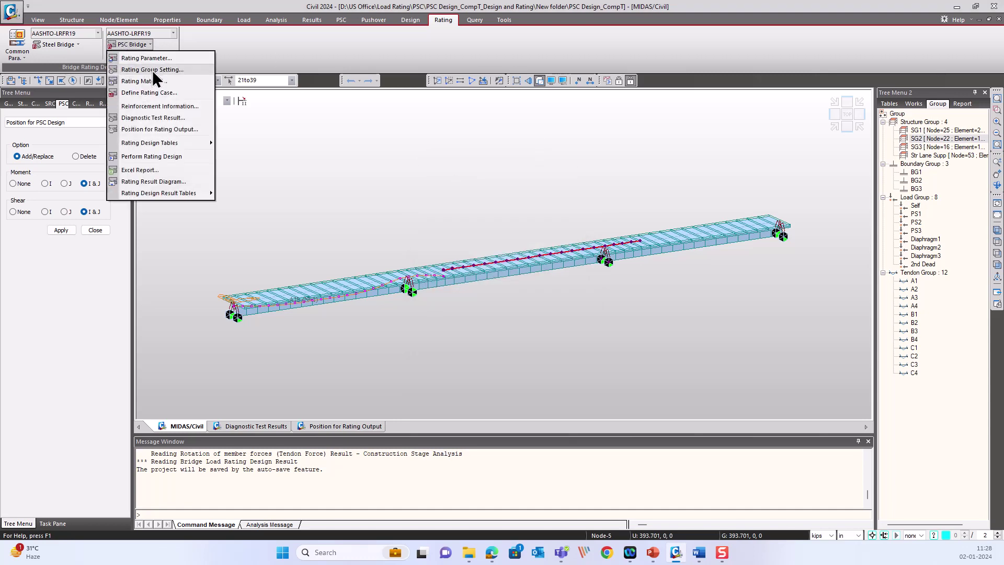
pyautogui.click(157, 82)
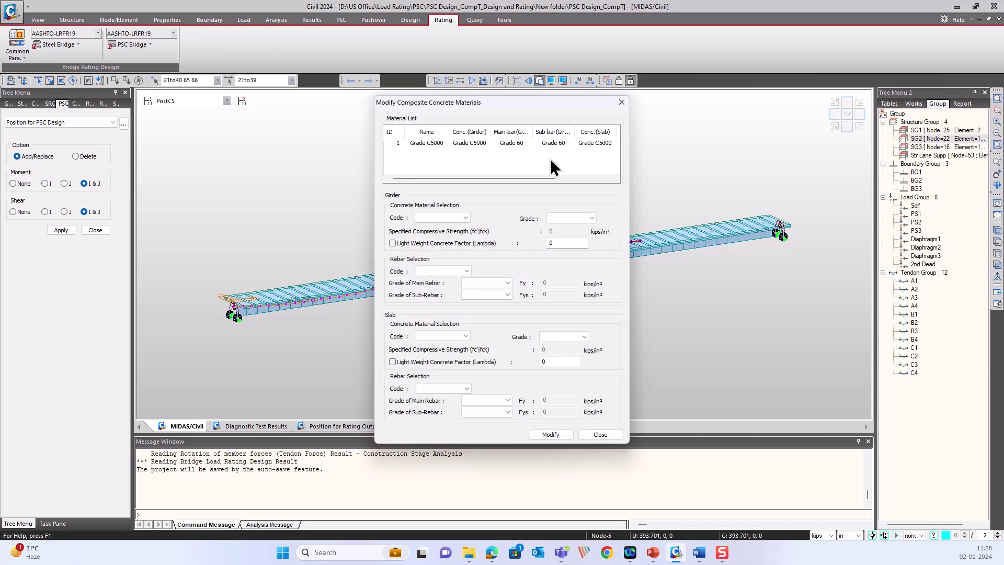
pyautogui.click(506, 142)
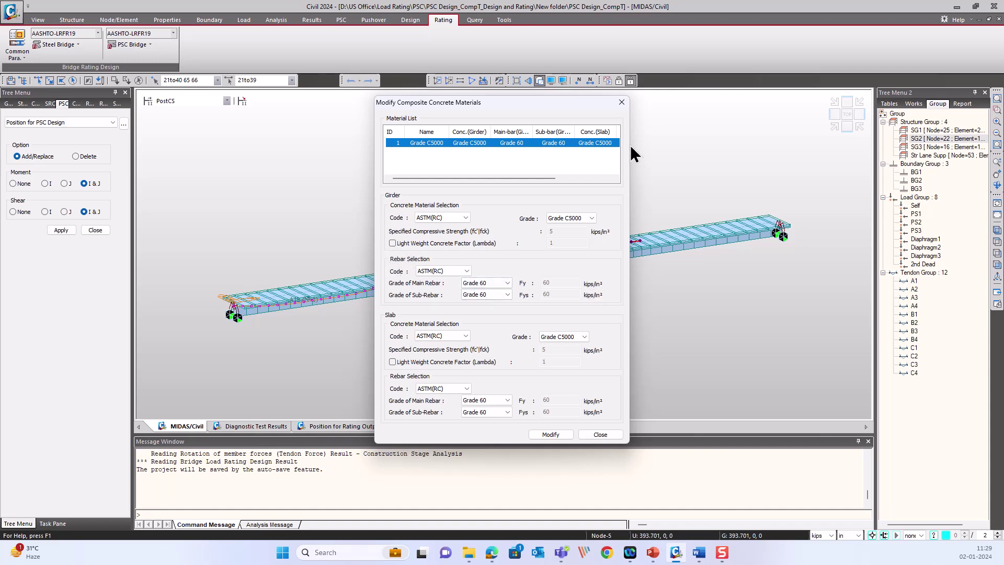
pyautogui.click(622, 103)
# Open the rating case definition, compare the service and strength limit state load factors, and inspect the live load factors for rating.
pyautogui.click(136, 44)
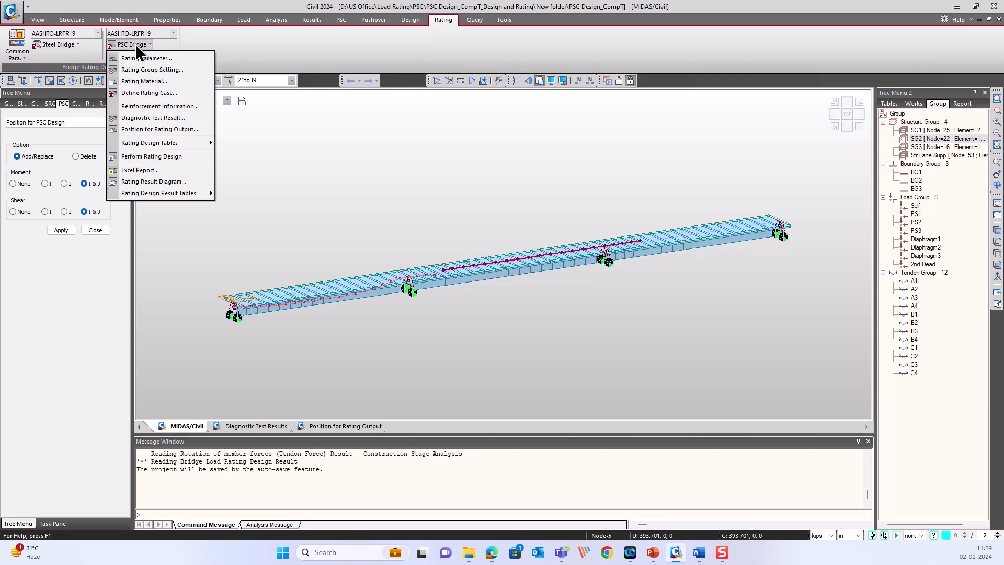
pyautogui.click(154, 94)
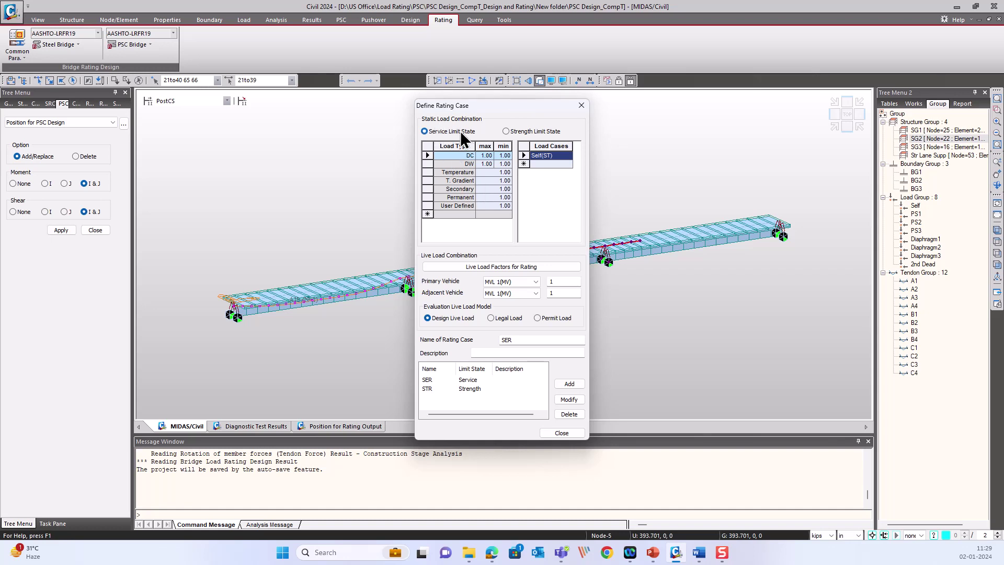
pyautogui.click(525, 132)
pyautogui.click(447, 131)
pyautogui.click(439, 157)
pyautogui.click(522, 266)
pyautogui.moveTo(547, 195); pyautogui.dragTo(763, 214)
pyautogui.click(835, 212)
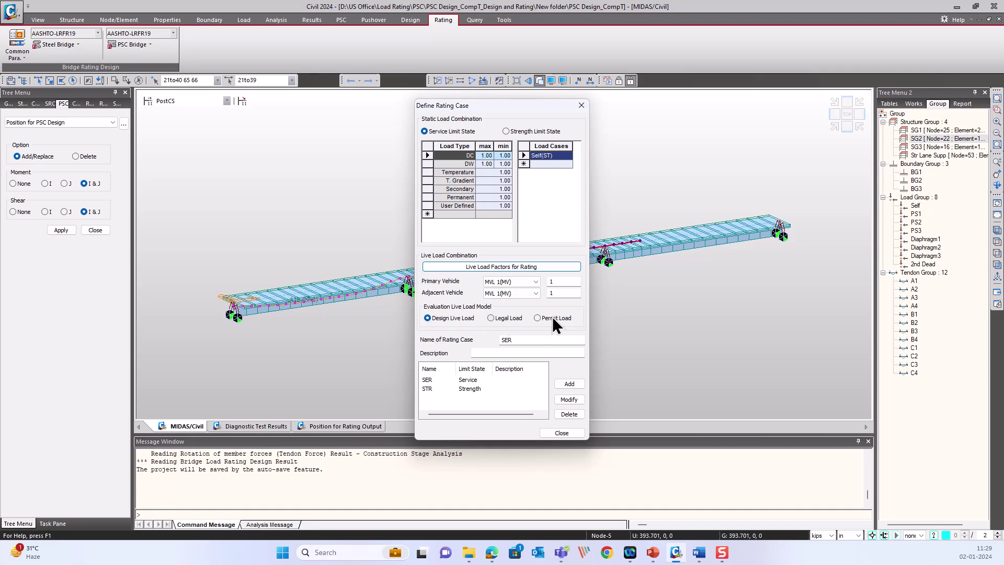
# Inspect the defined rating cases SER and STR, and close the rating case definition unmodified.
pyautogui.click(472, 381)
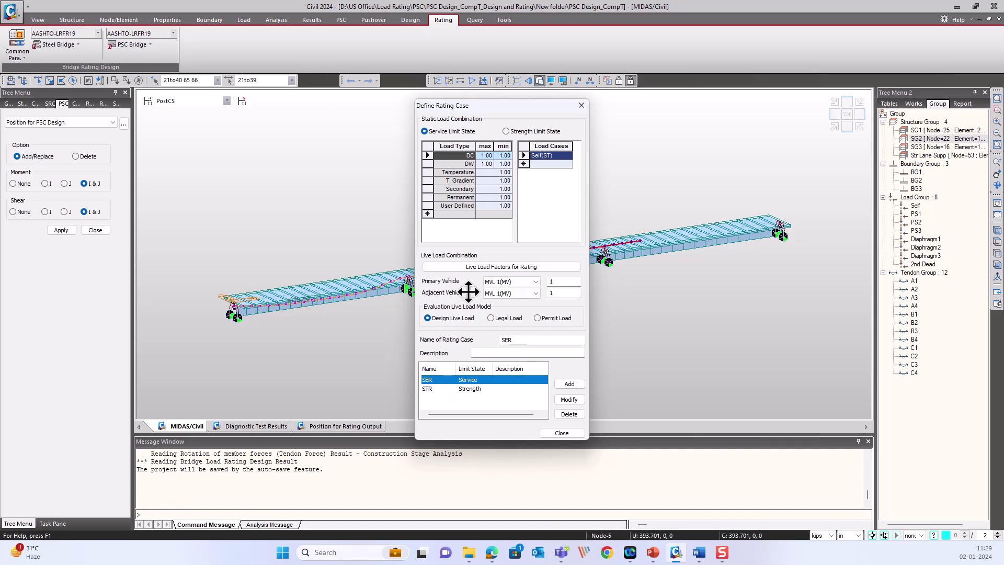
pyautogui.click(448, 388)
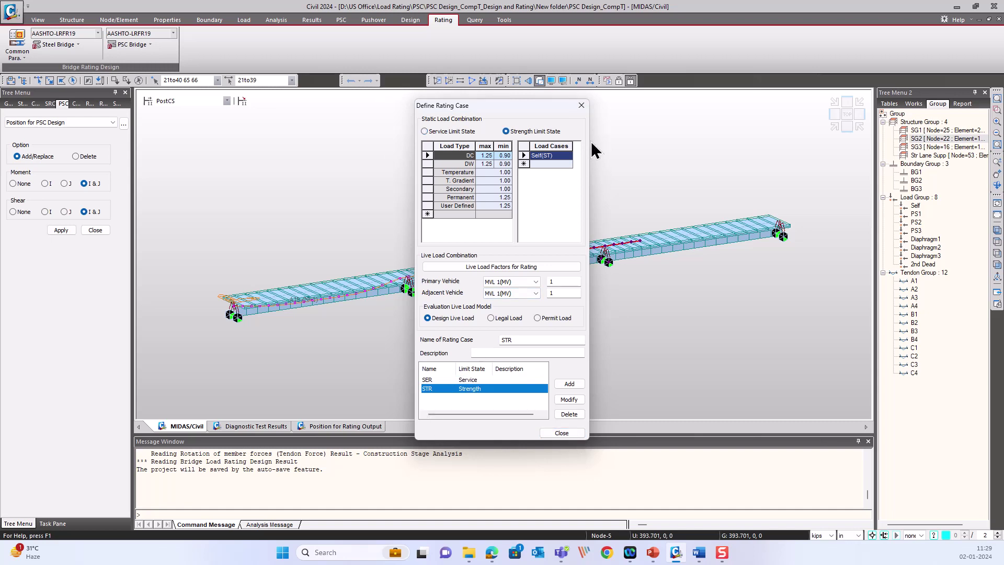
pyautogui.click(581, 105)
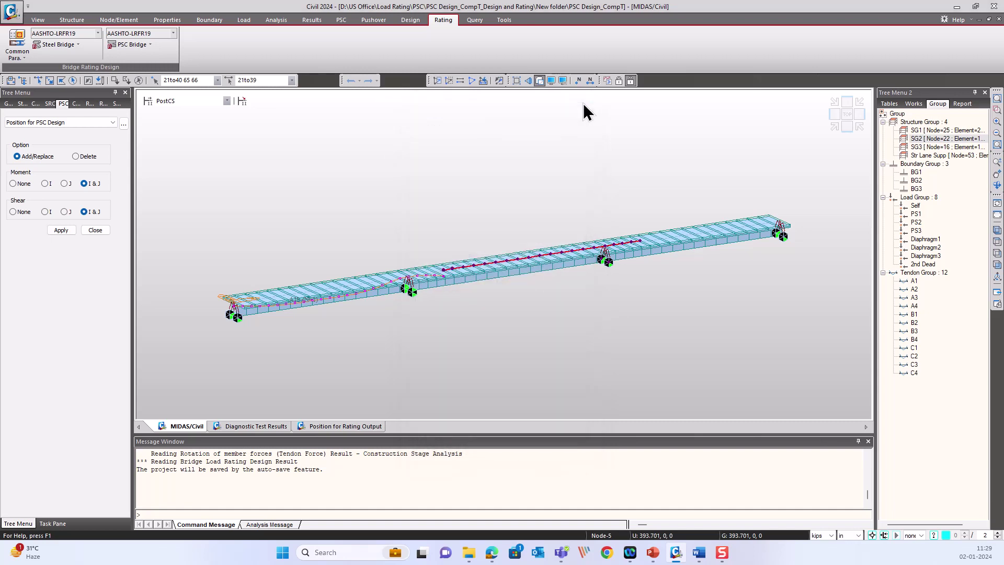
# Review the longitudinal and shear reinforcement of section PSC_T, and close the section manager without applying changes.
pyautogui.click(150, 45)
pyautogui.click(152, 107)
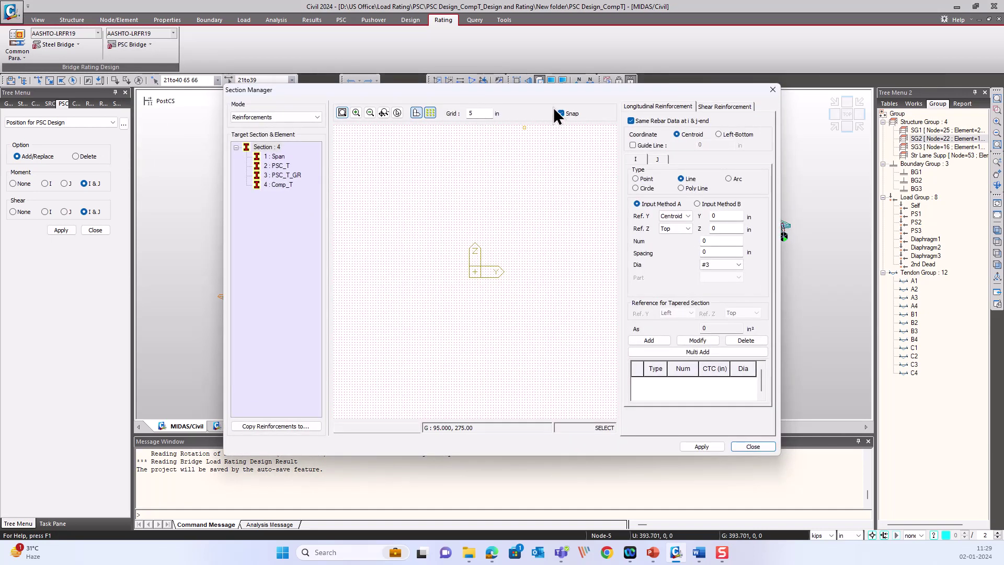
pyautogui.click(278, 166)
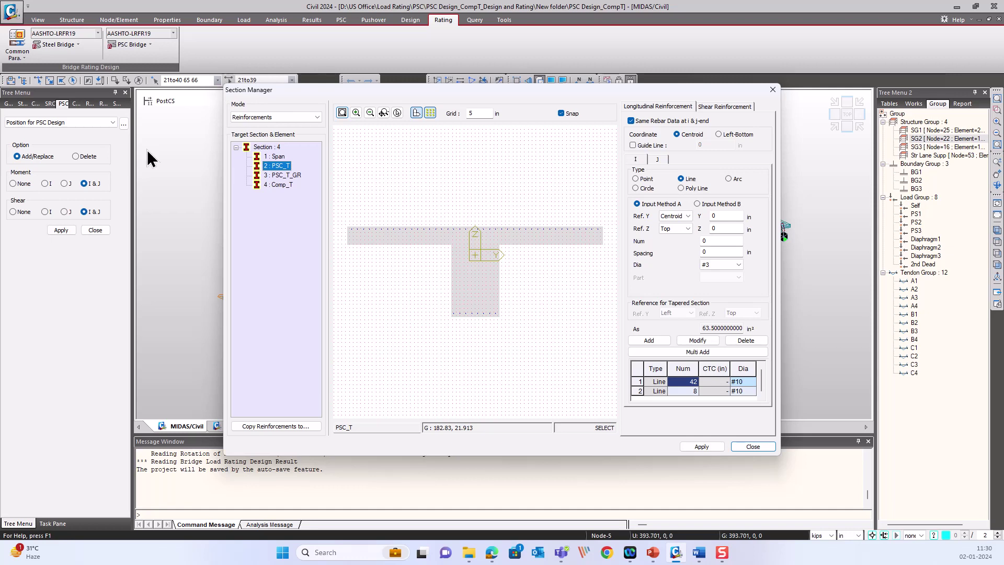
pyautogui.click(667, 106)
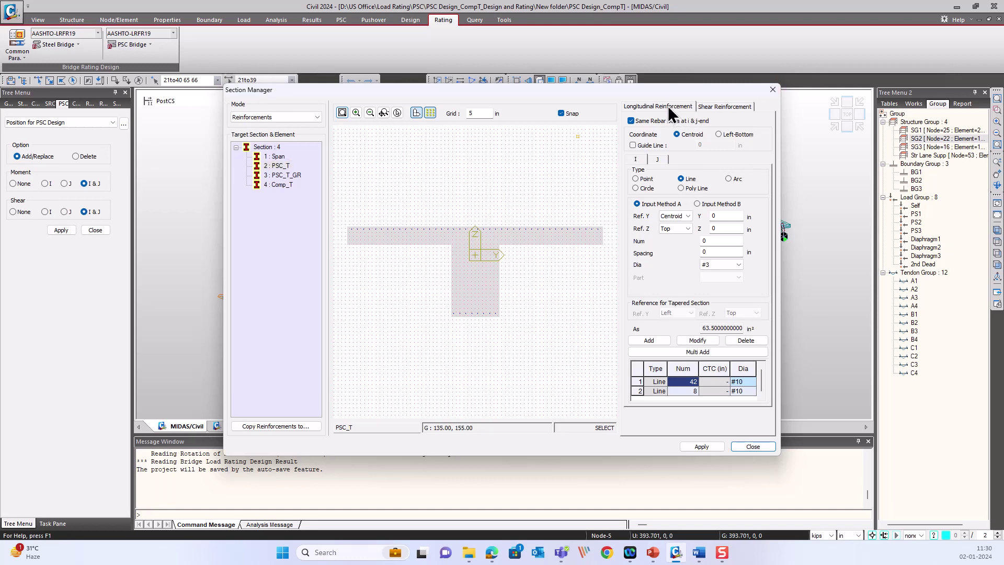
pyautogui.click(722, 106)
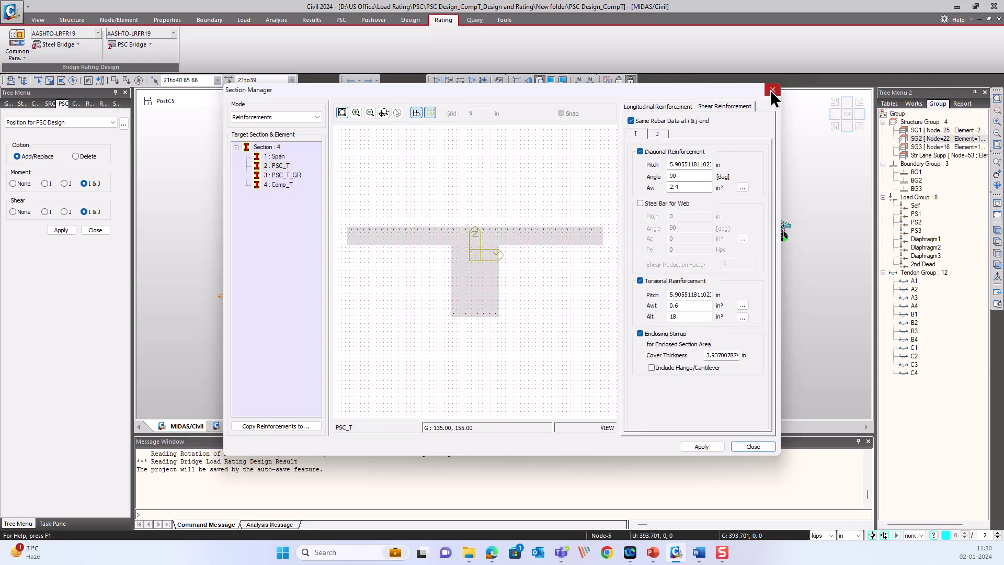
pyautogui.click(769, 90)
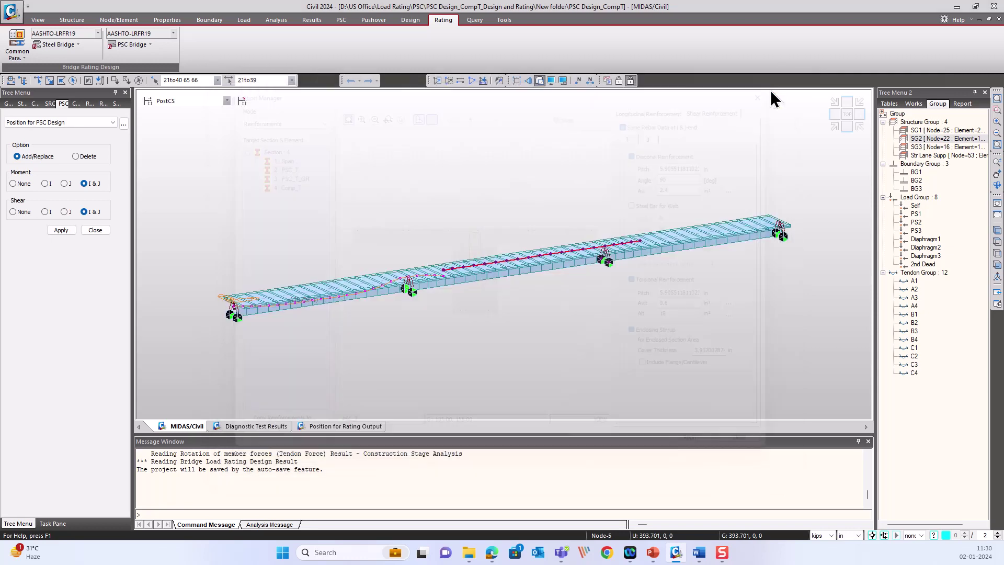
# Apply automatically calculated diagnostic test results at the I position to all elements, with Kb at 1.
pyautogui.click(146, 46)
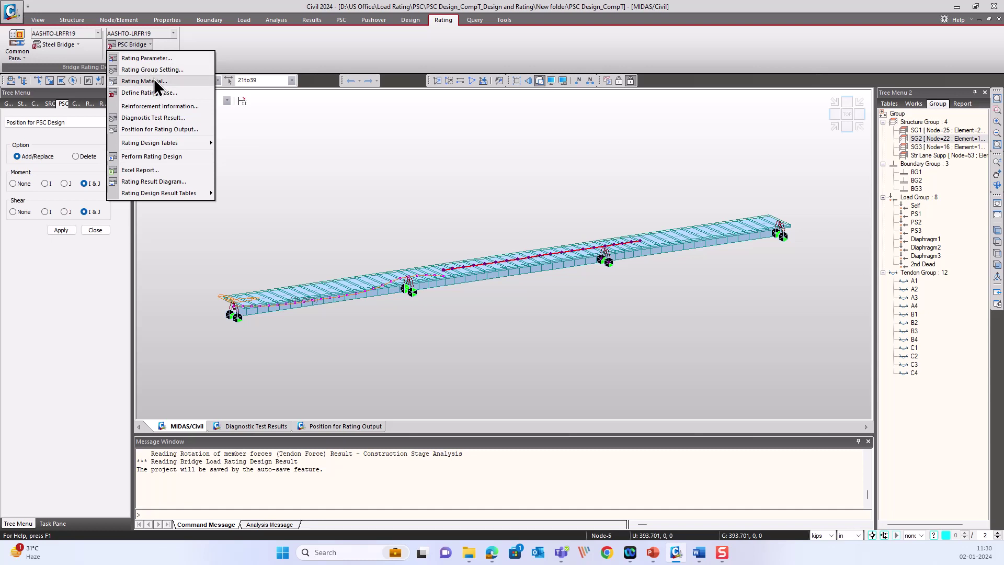
pyautogui.click(162, 118)
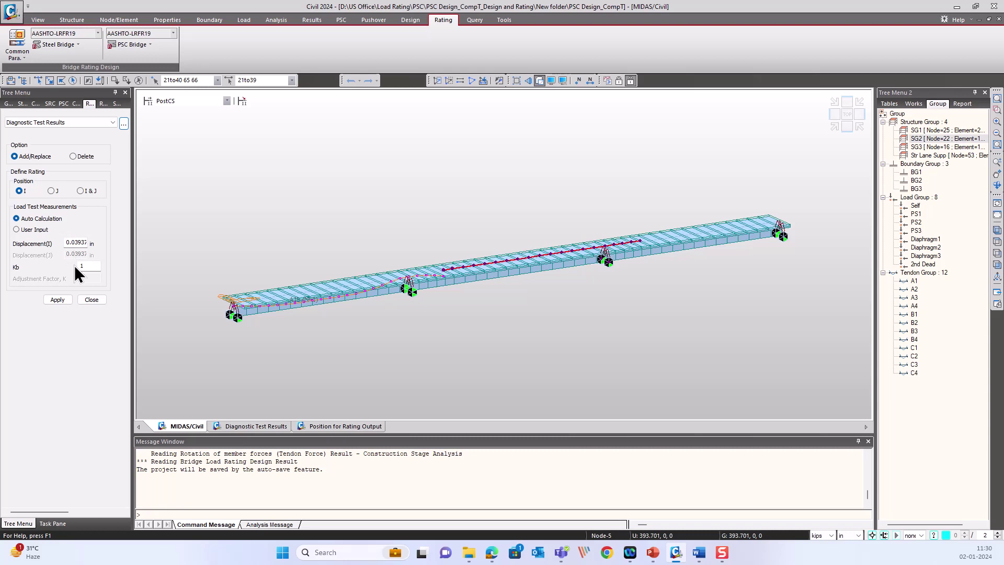
pyautogui.click(73, 80)
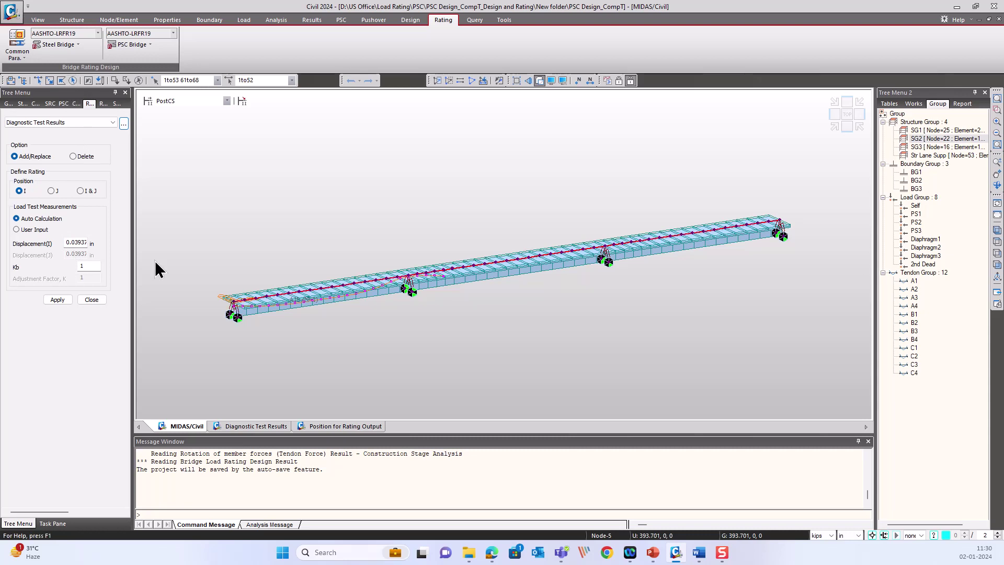
pyautogui.click(59, 301)
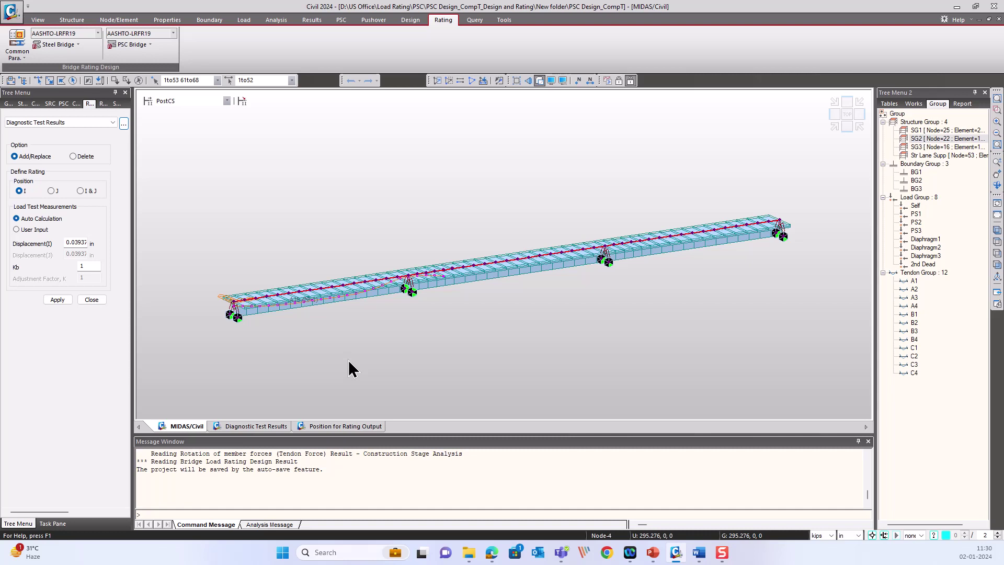
# Look through the diagnostic test results table for all elements and return to the model view.
pyautogui.click(124, 125)
pyautogui.scroll(-7, 283, 268)
pyautogui.scroll(7, 283, 268)
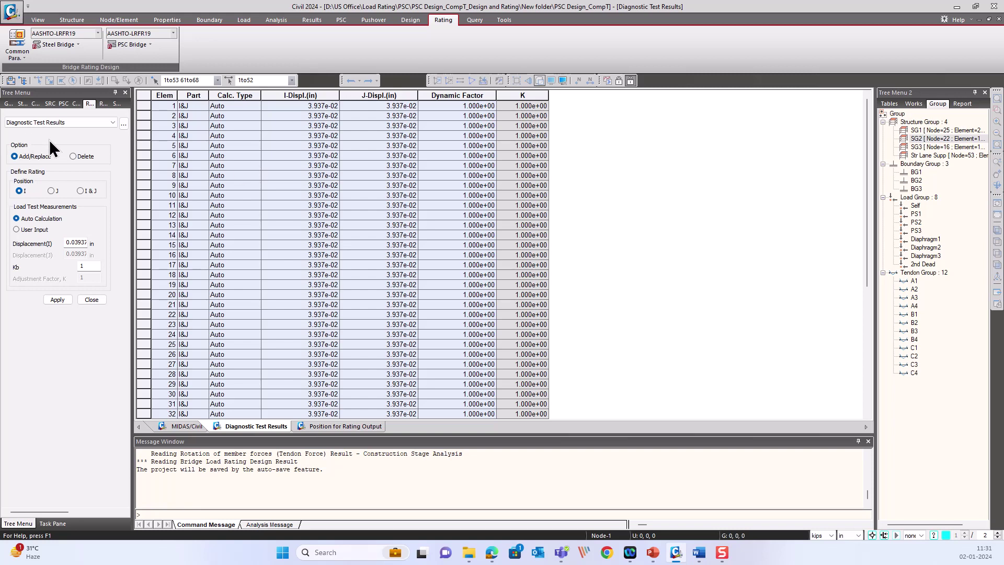
pyautogui.click(177, 426)
# Open the position settings for rating output and select only elements 16 and 26, with no nodes selected.
pyautogui.click(147, 47)
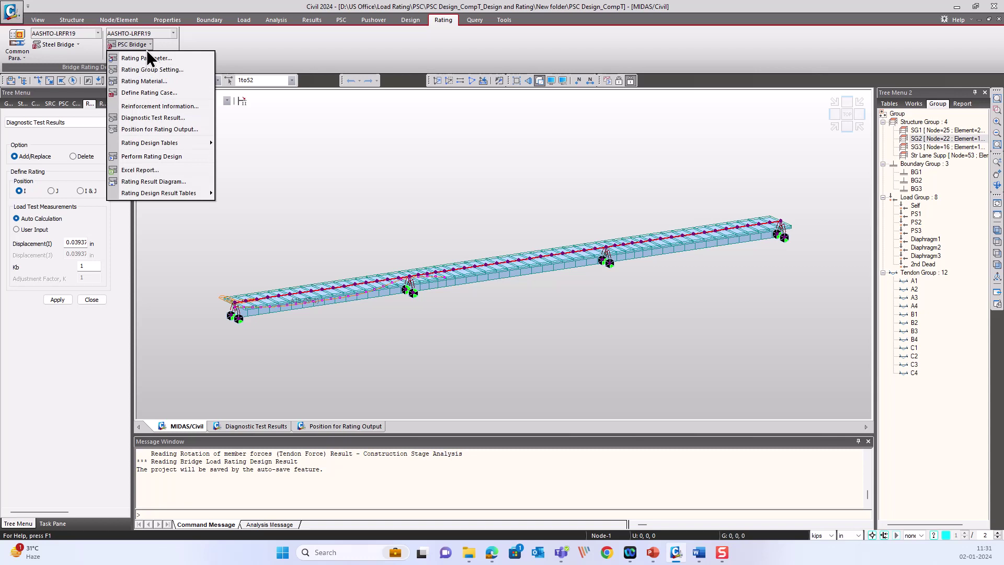
pyautogui.click(167, 131)
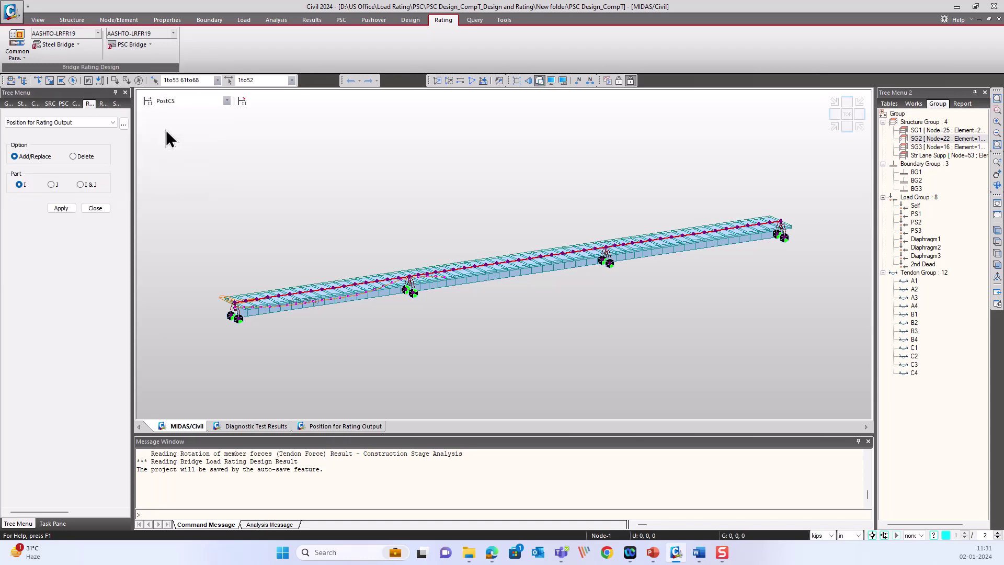
pyautogui.doubleClick(264, 81)
pyautogui.write('26')
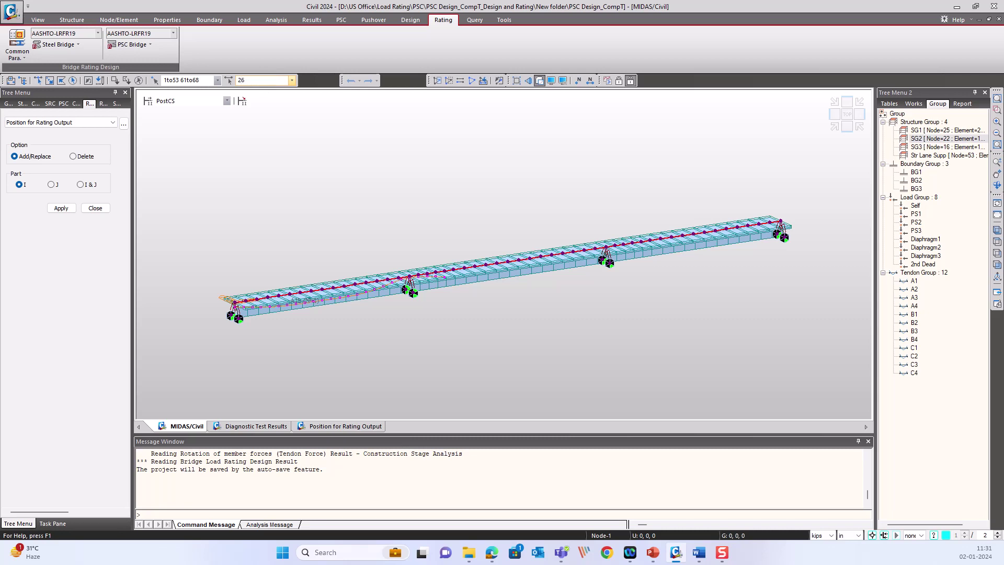
pyautogui.write(' 16')
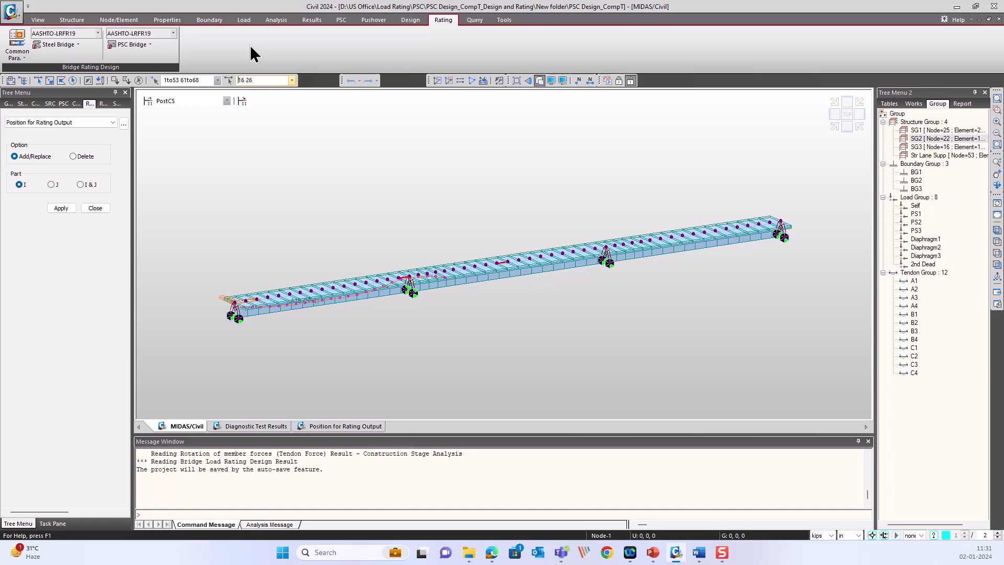
pyautogui.click(202, 80)
pyautogui.press('BackSpace')
pyautogui.click(268, 81)
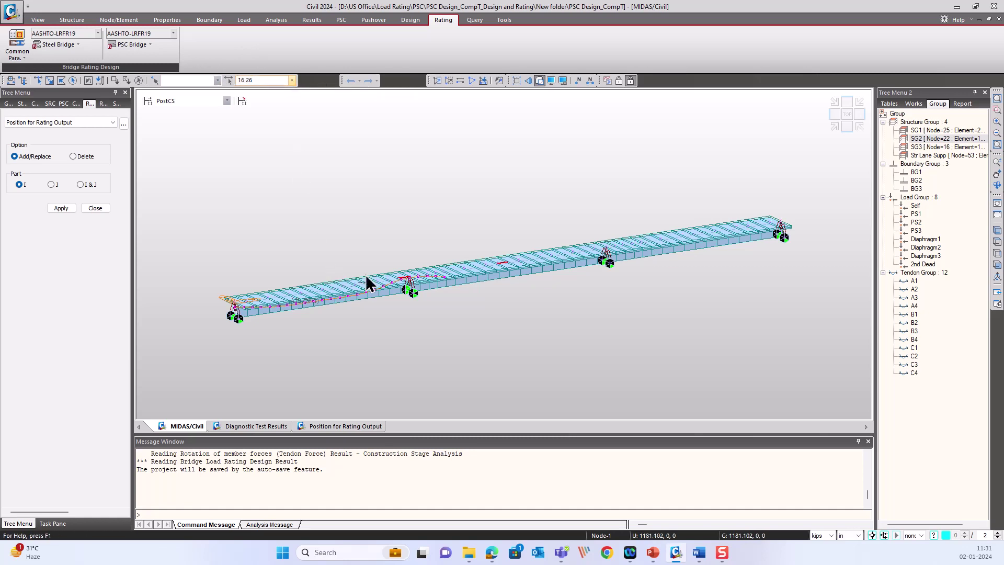
# Inspect the locations of the two selected elements along the bridge and clear the selection.
pyautogui.scroll(4, 403, 274)
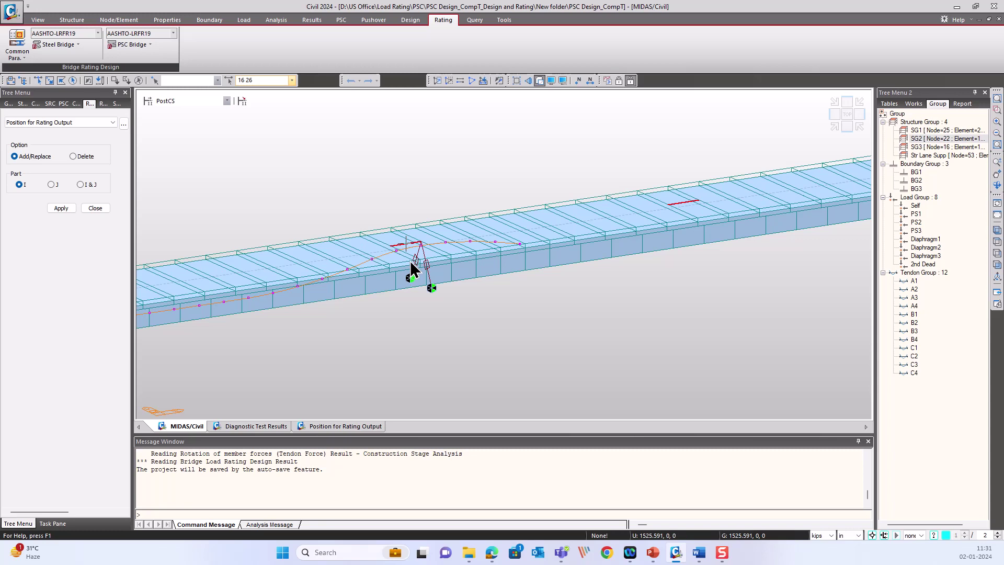
pyautogui.scroll(-1, 528, 284)
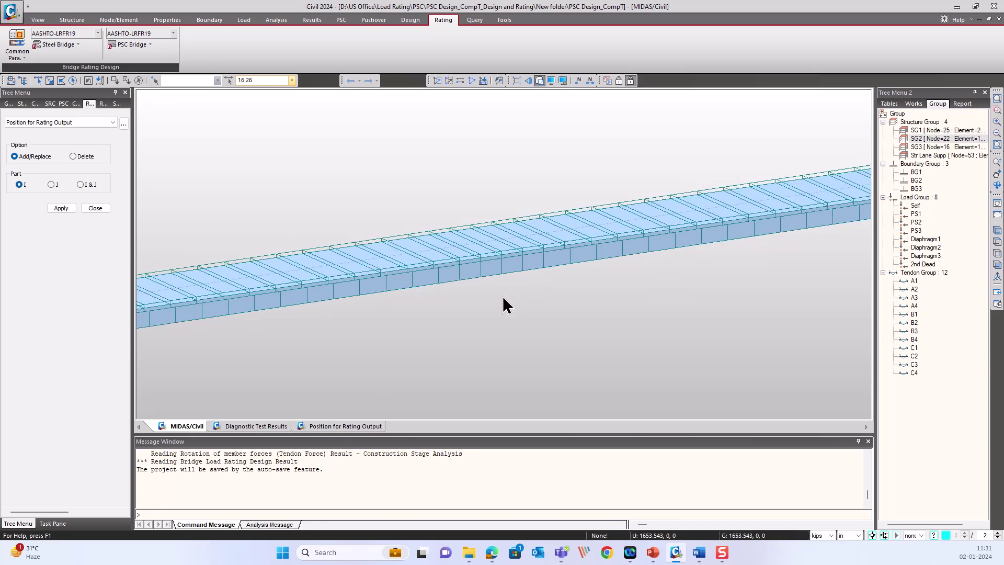
pyautogui.click(588, 79)
pyautogui.click(589, 80)
pyautogui.scroll(-5, 532, 258)
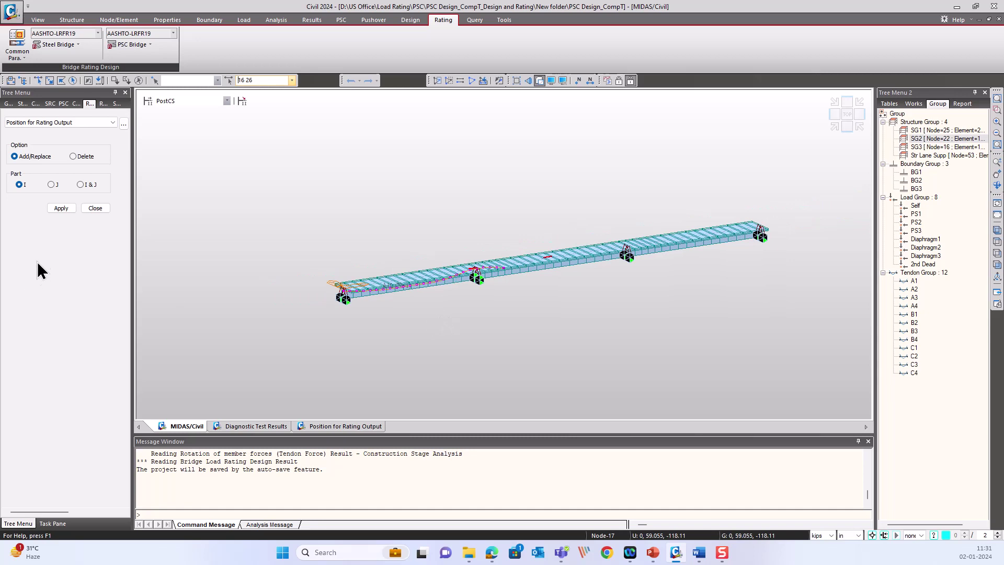
pyautogui.press('Escape')
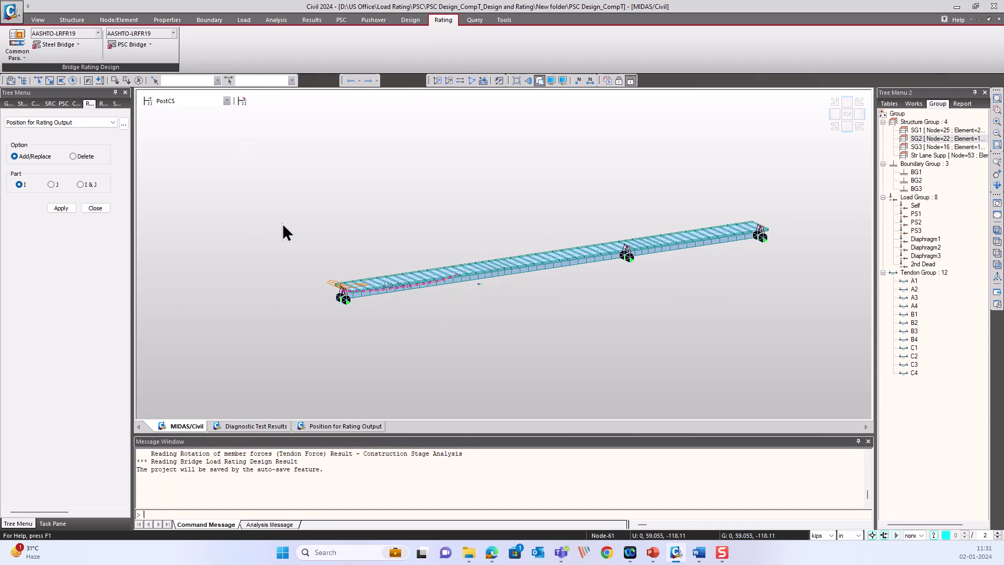
# Perform the PSC bridge rating design, agreeing to continue over the existing design result.
pyautogui.click(135, 45)
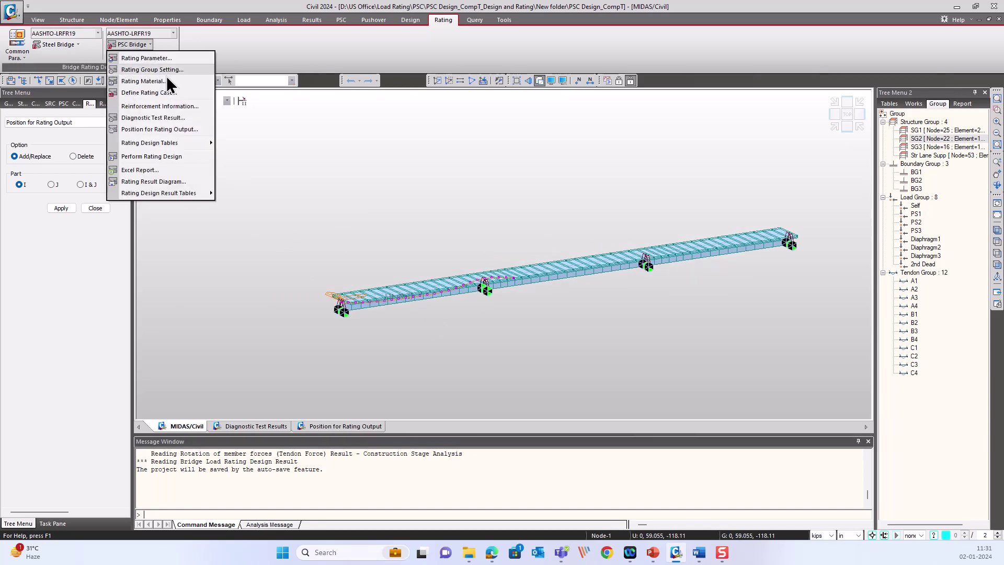
pyautogui.click(167, 157)
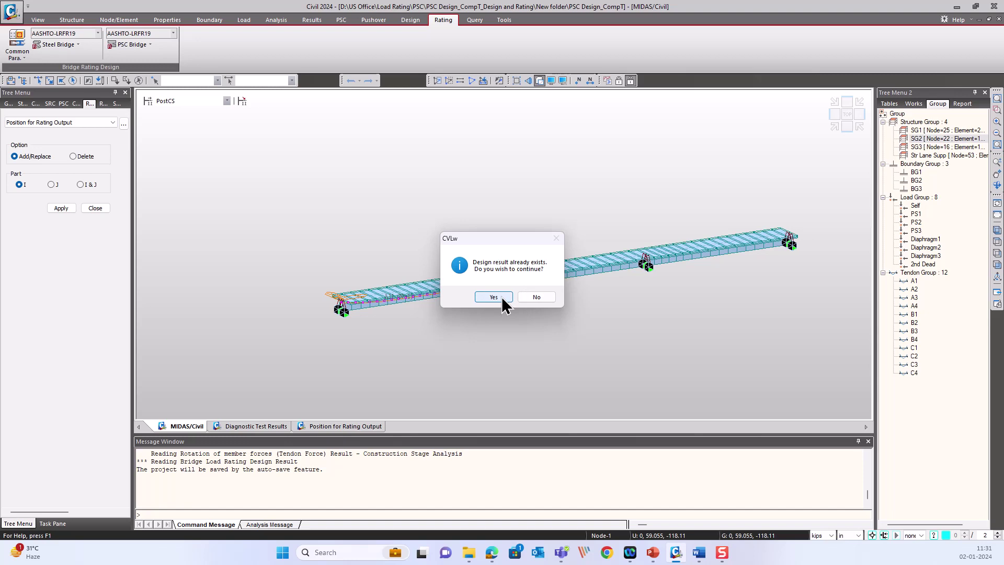
pyautogui.click(495, 297)
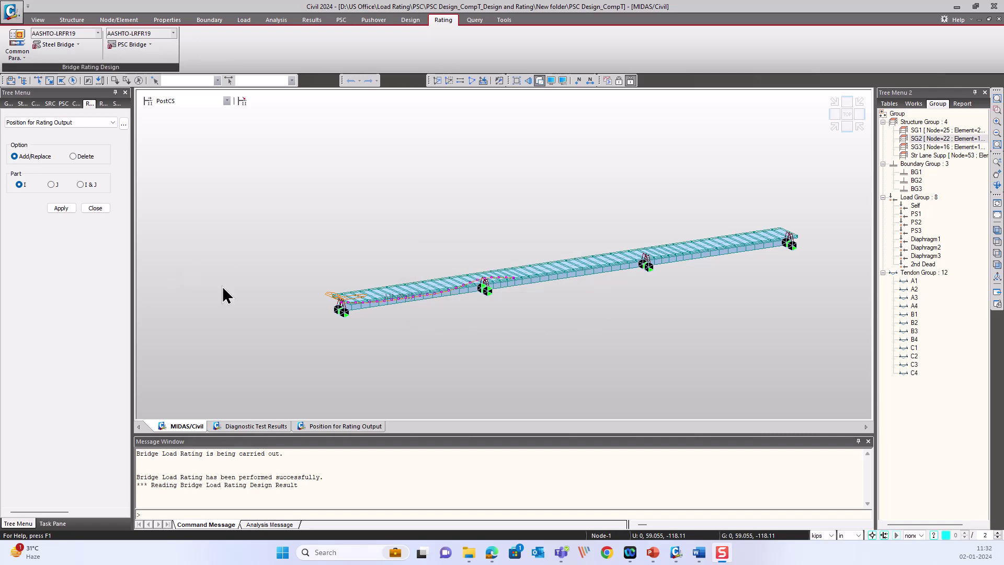
# Generate the PSC bridge rating Excel report as a new file and save it as PSC Design_CompT in .xlsx format.
pyautogui.click(131, 45)
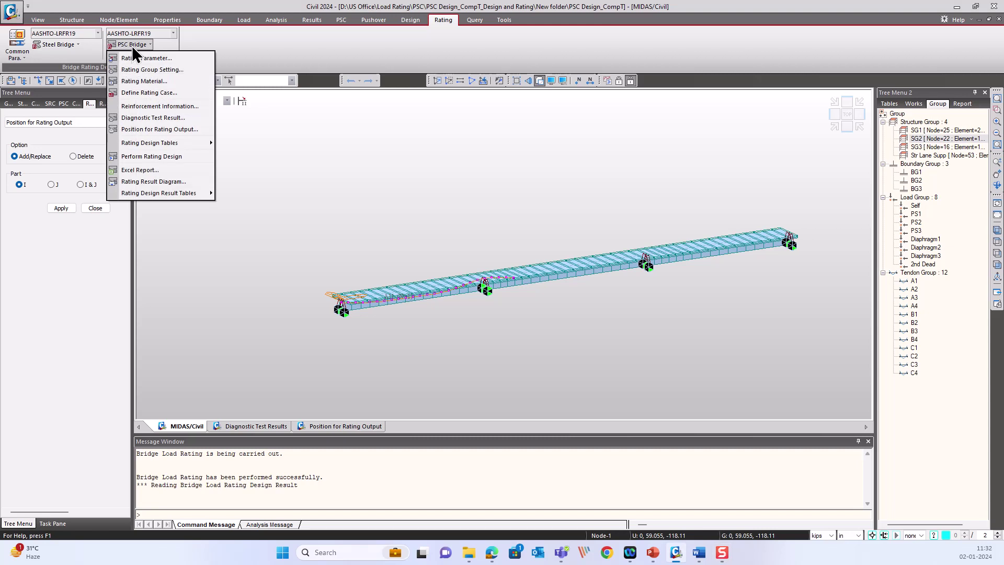
pyautogui.click(155, 170)
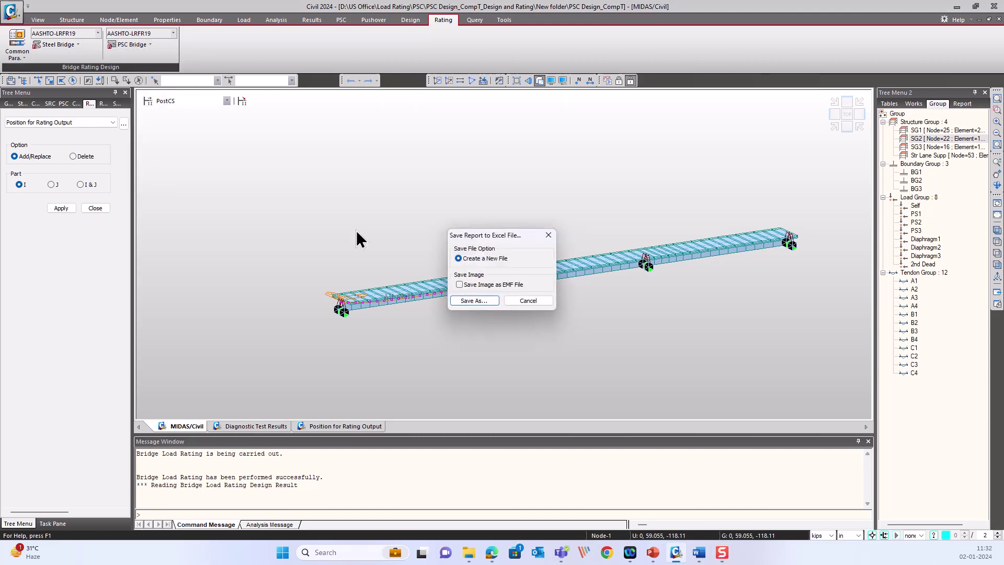
pyautogui.click(480, 302)
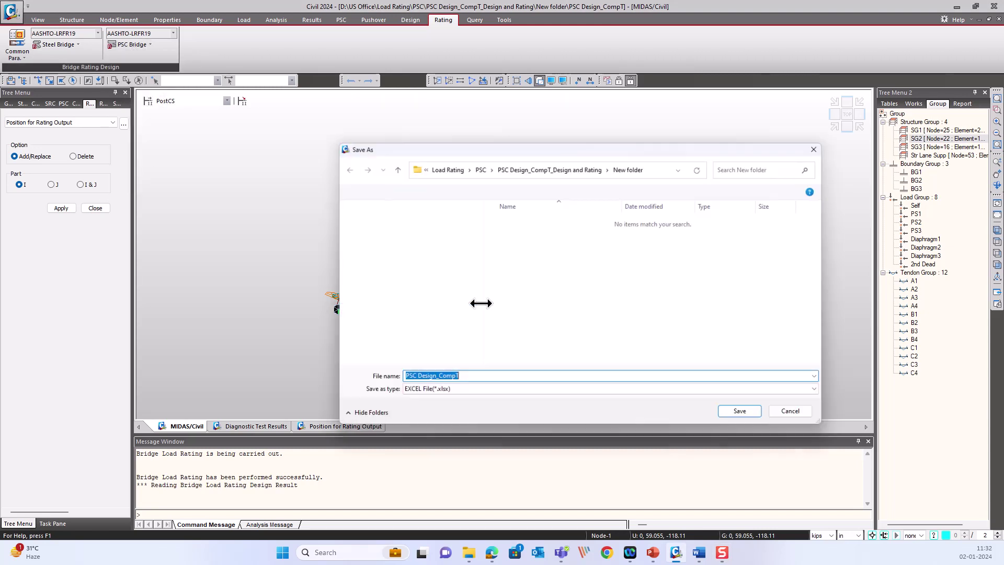
pyautogui.click(740, 412)
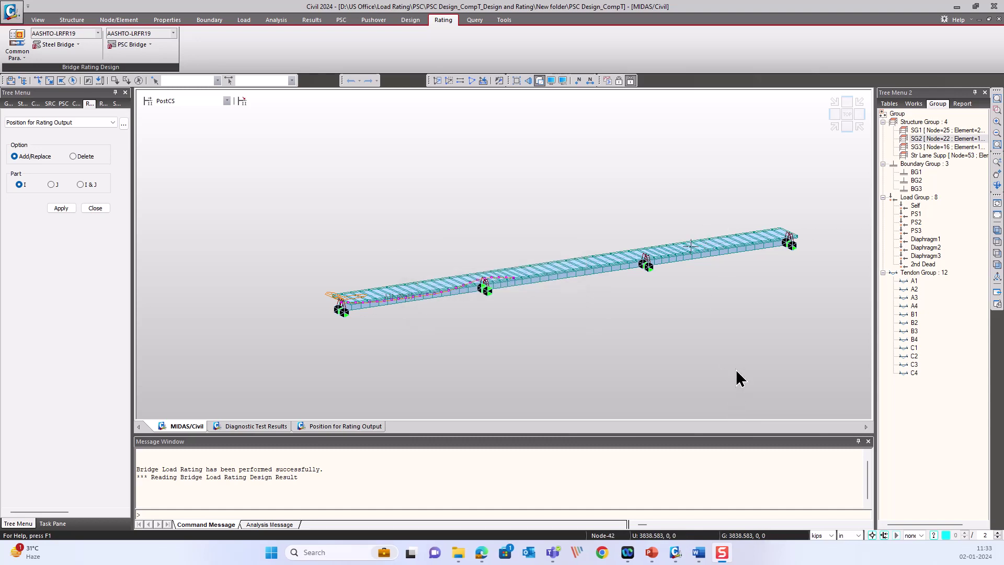
# Switch to the Excel report and examine the flexure, shear and stress rating factors for element 16 on sheet 16_J.
pyautogui.click(734, 552)
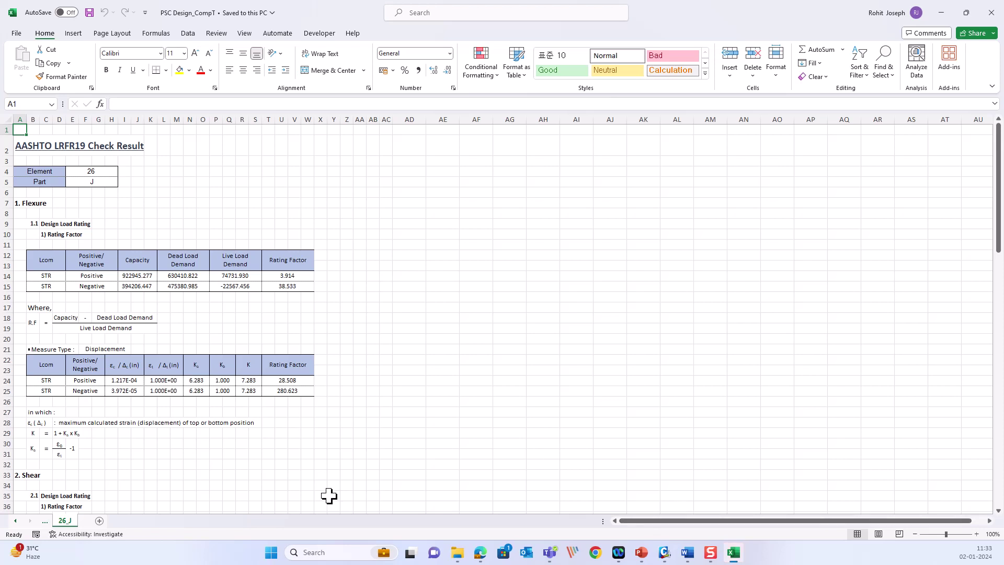
pyautogui.click(15, 521)
pyautogui.click(65, 520)
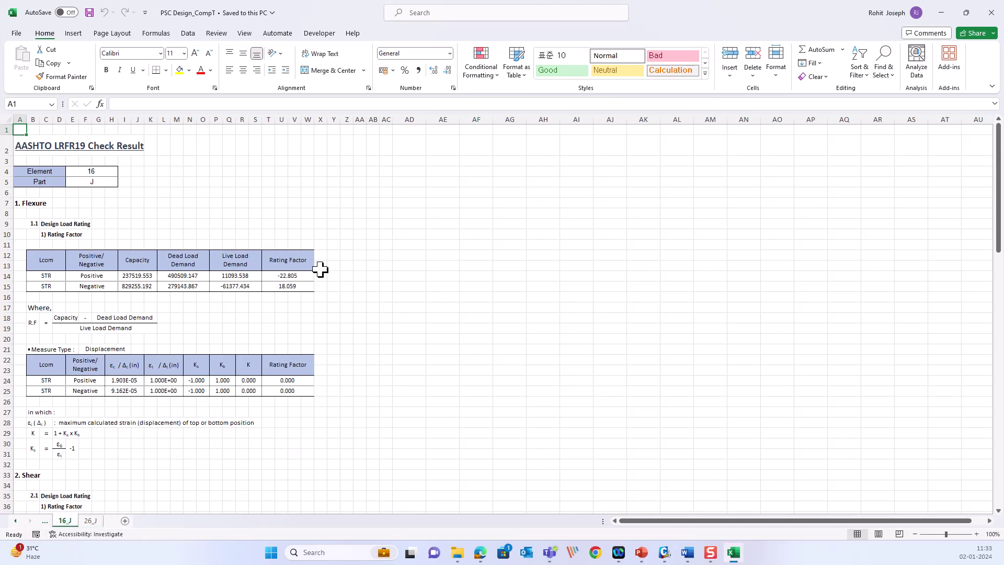
pyautogui.scroll(-1, 377, 270)
pyautogui.scroll(-2, 377, 271)
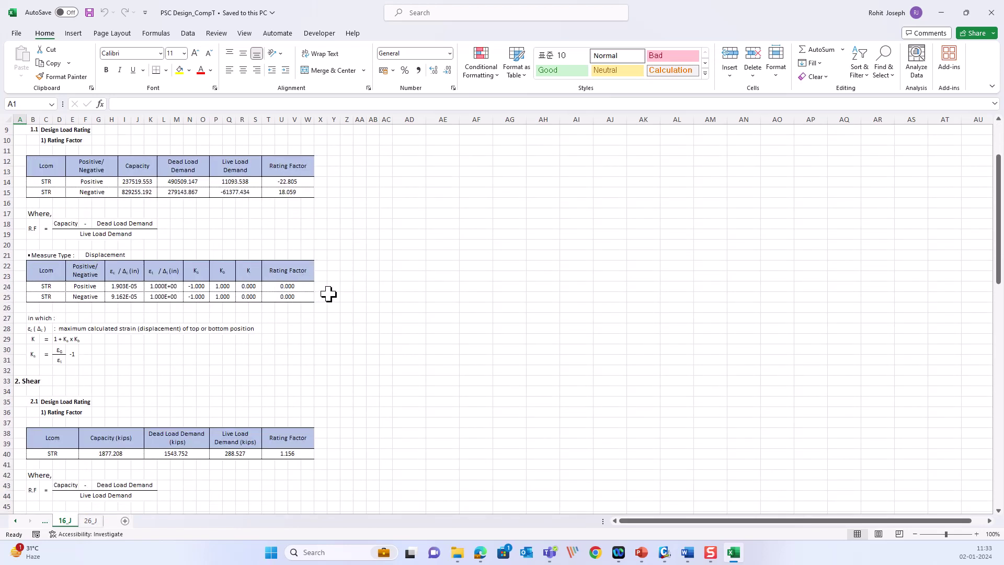
pyautogui.scroll(-9, 328, 294)
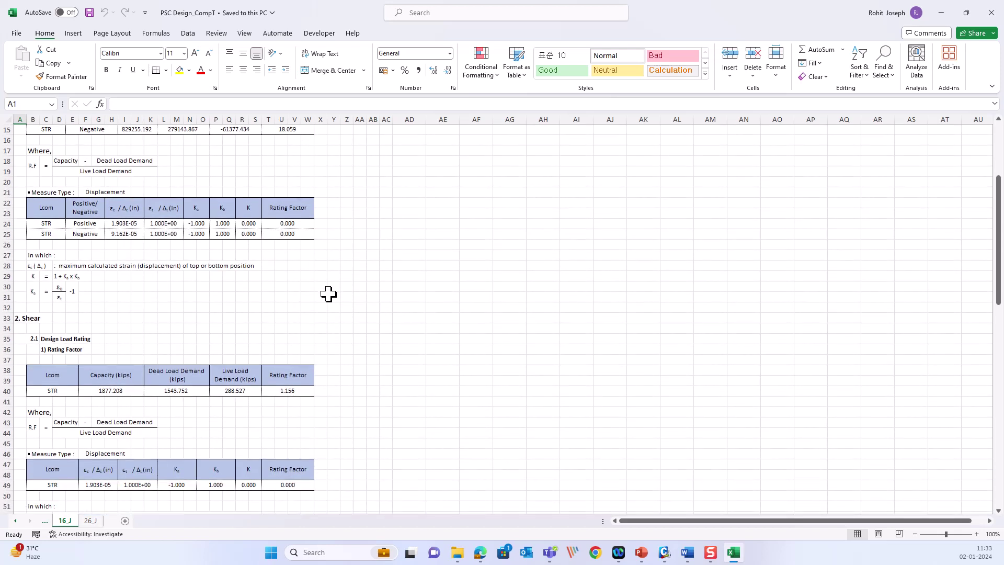
pyautogui.scroll(-9, 319, 304)
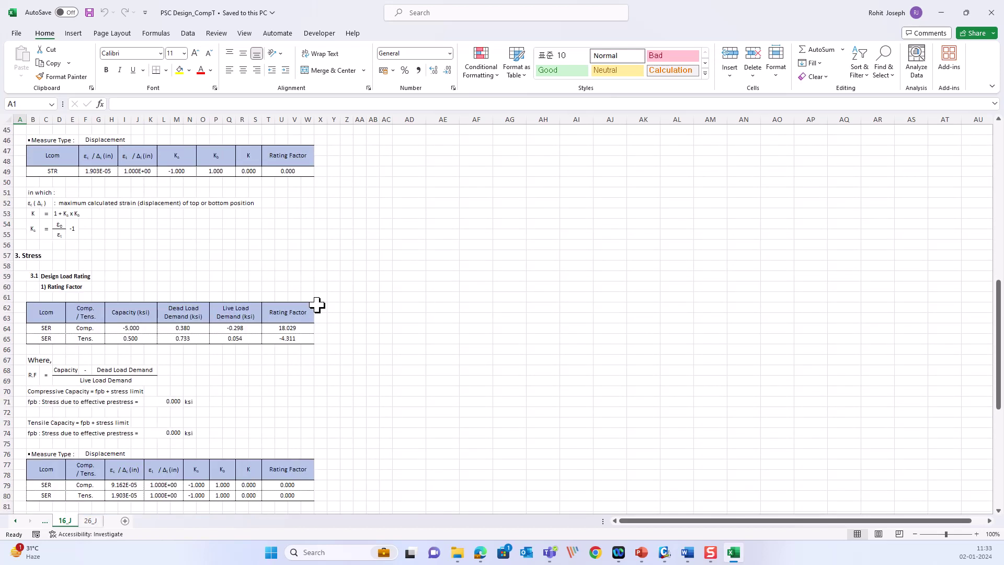
pyautogui.scroll(-2, 350, 298)
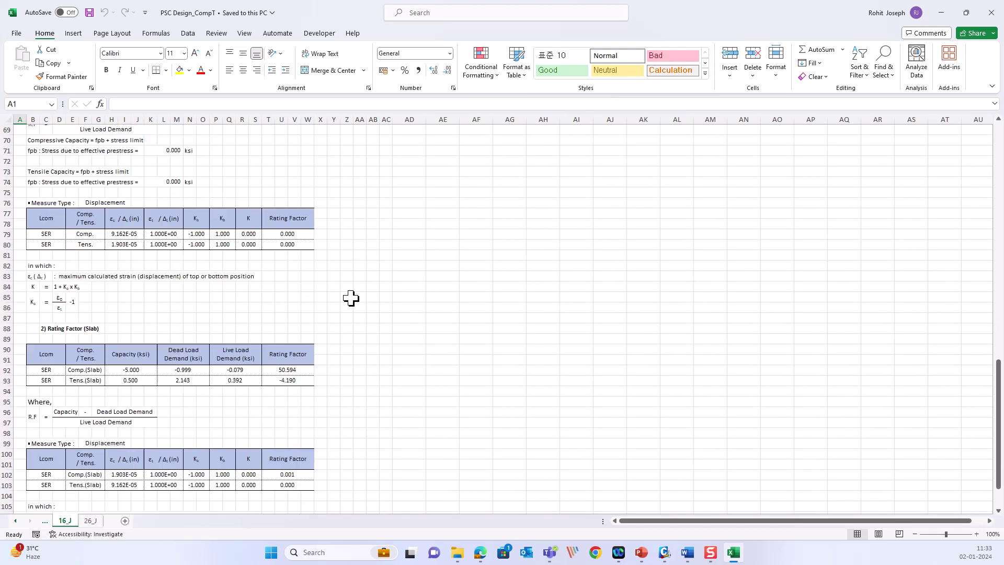
pyautogui.scroll(-5, 325, 306)
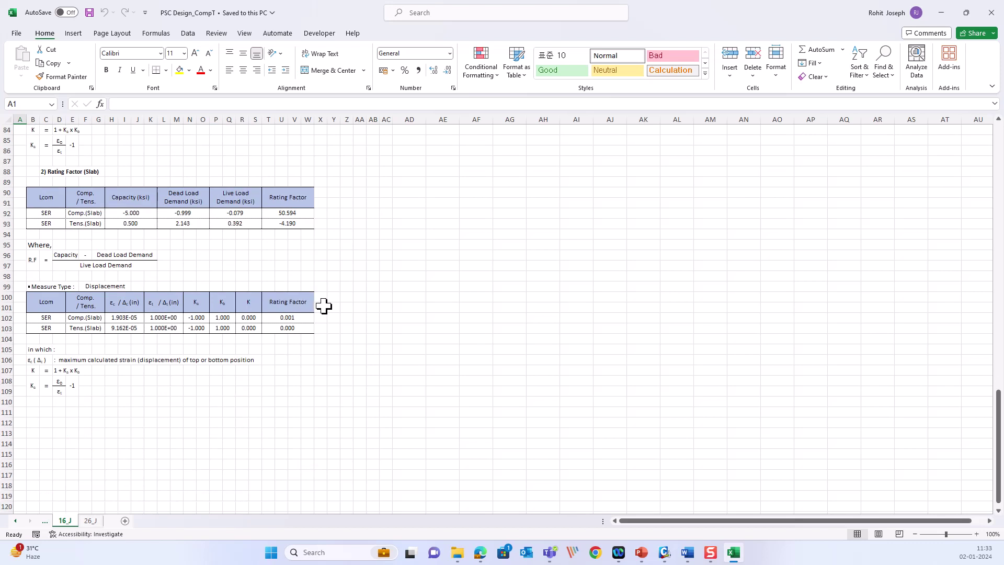
# View the element 26 results on sheet 26_J and examine the strength and service summaries on the Load Rating Result Table sheet.
pyautogui.click(98, 523)
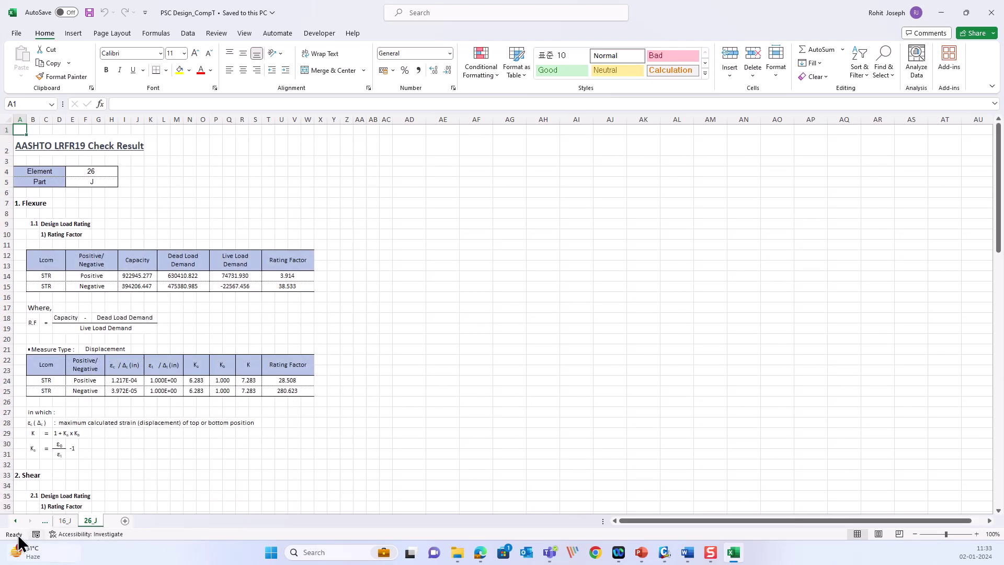
pyautogui.click(15, 521)
pyautogui.click(114, 522)
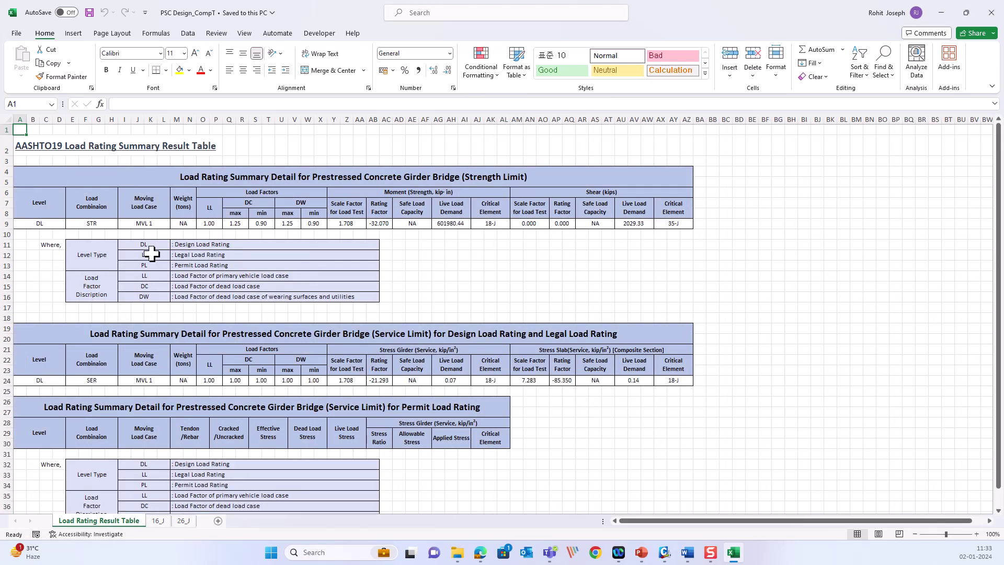
pyautogui.scroll(-2, 306, 343)
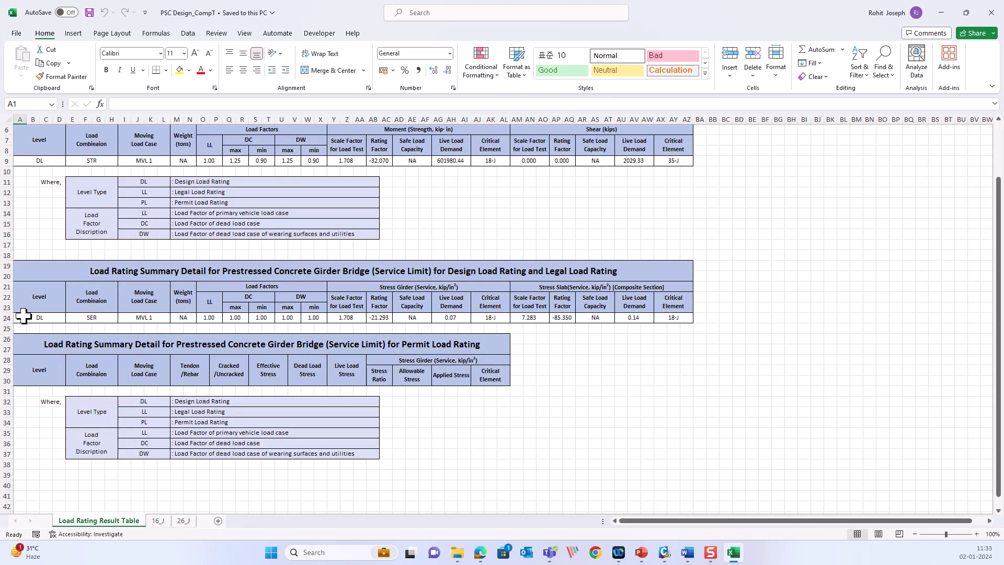
pyautogui.scroll(2, 372, 321)
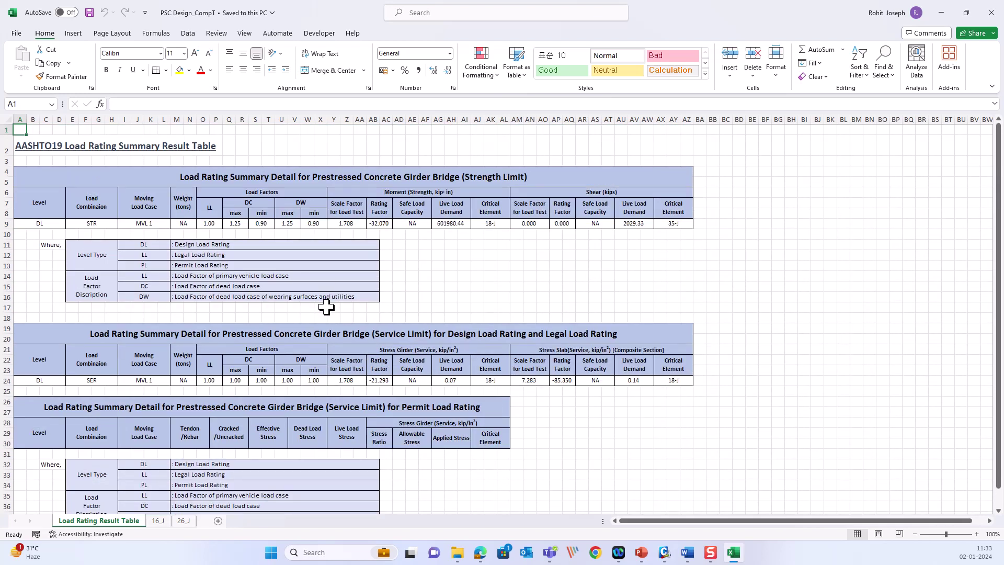
# Back in MIDAS Civil, review the Stress Rating Factor table for girder elements 1to39, both parts, compression and tension, and return to the model view.
pyautogui.click(941, 12)
pyautogui.click(148, 44)
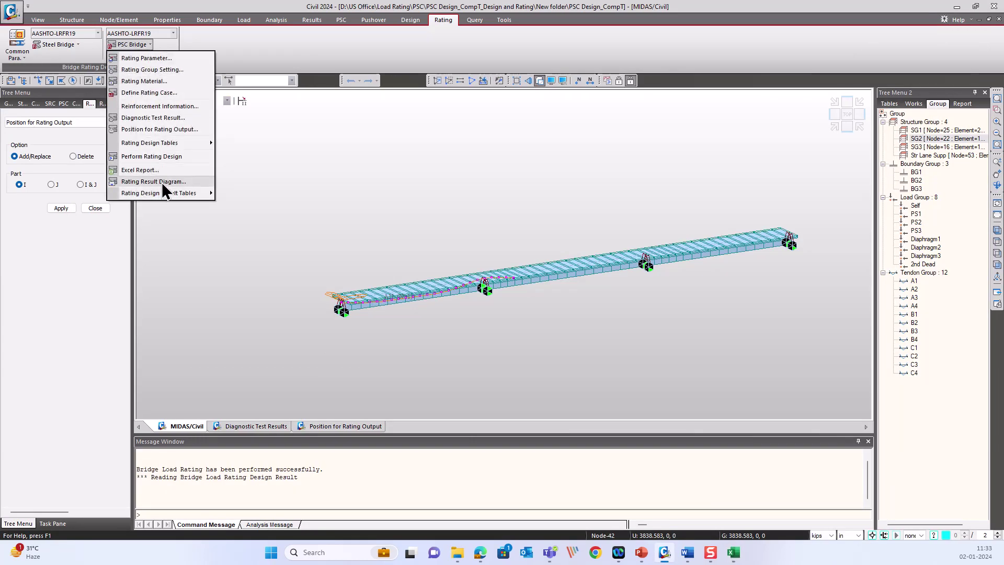
pyautogui.moveTo(174, 194)
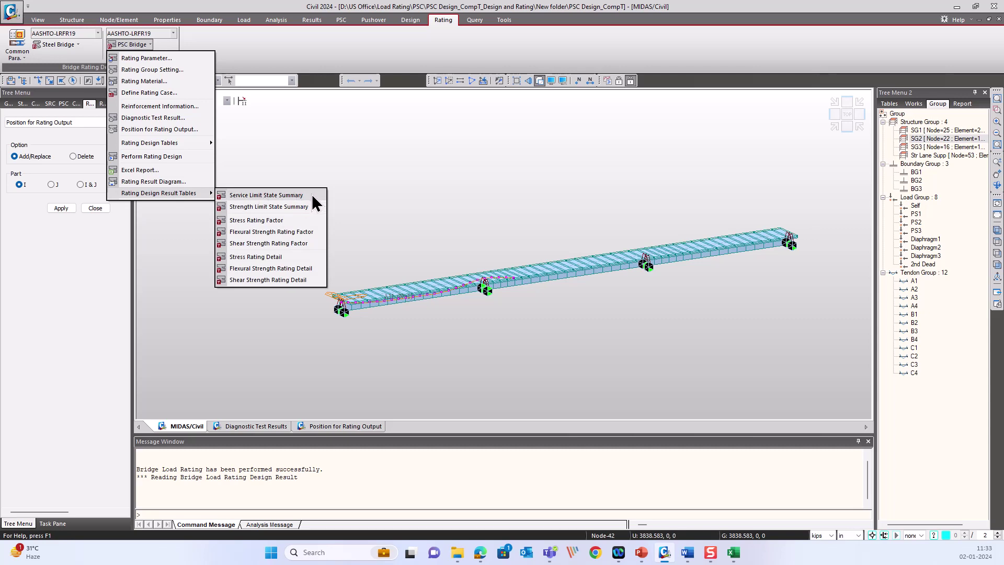
pyautogui.click(290, 221)
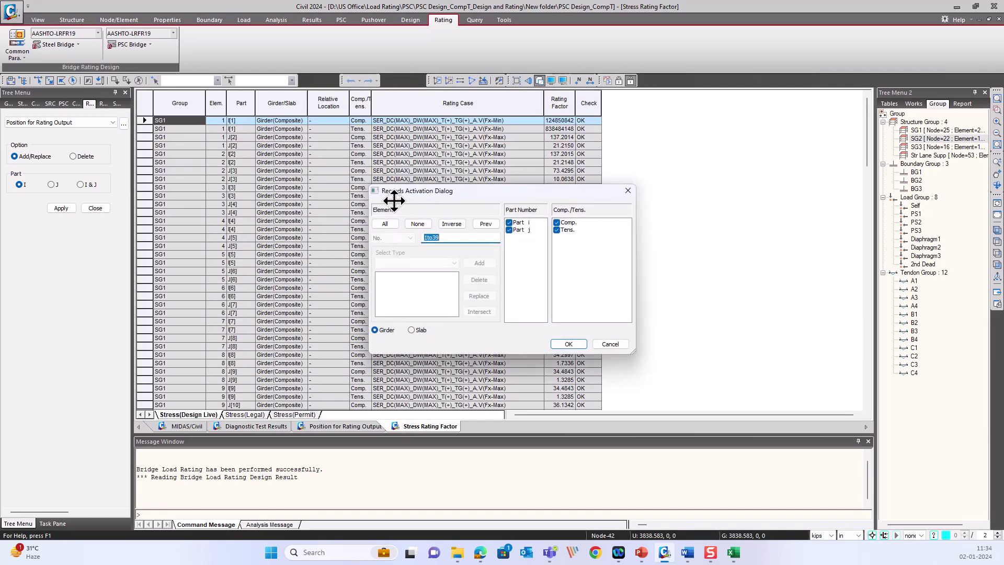
pyautogui.click(572, 345)
pyautogui.scroll(-10, 422, 170)
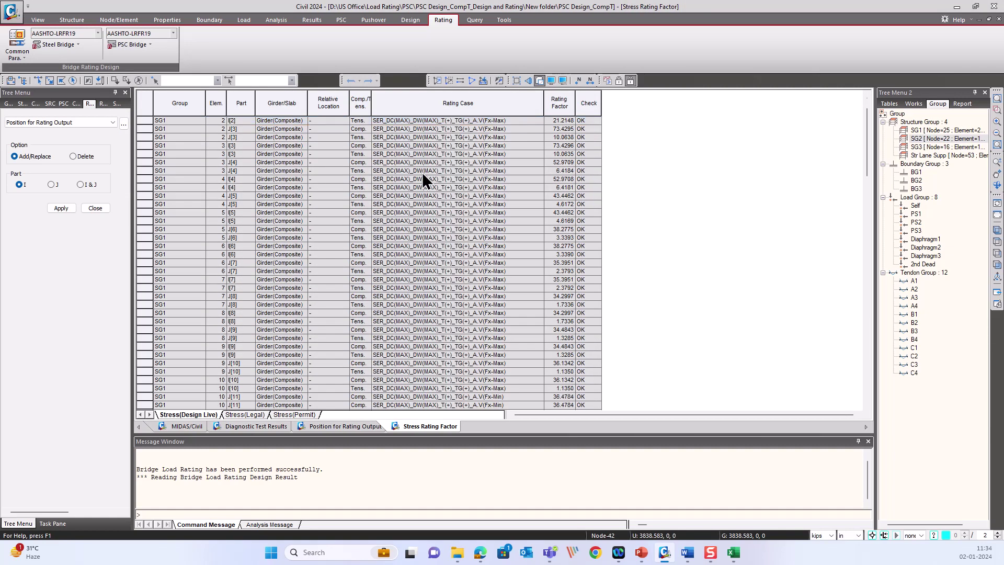
pyautogui.scroll(-7, 440, 217)
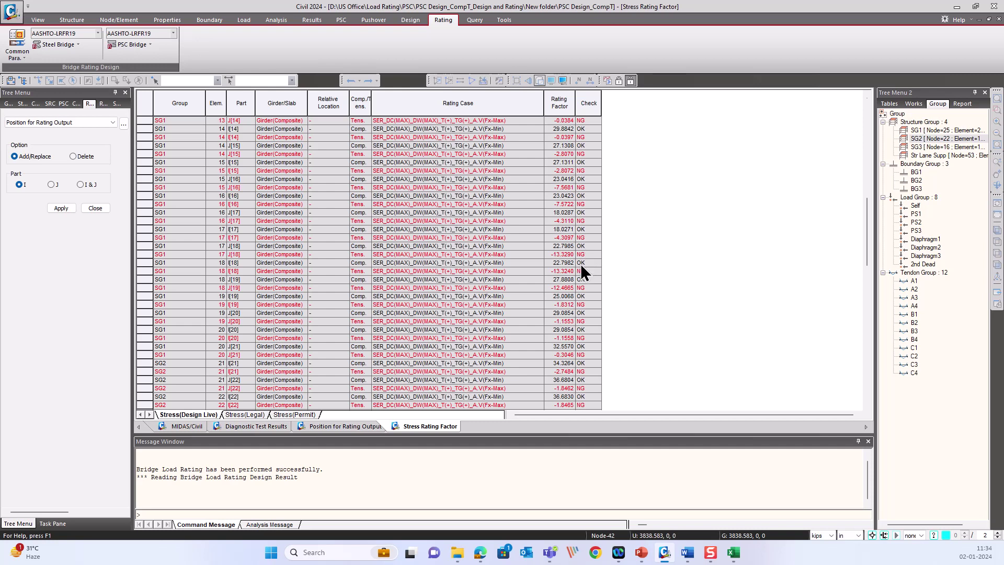
pyautogui.scroll(-4, 435, 254)
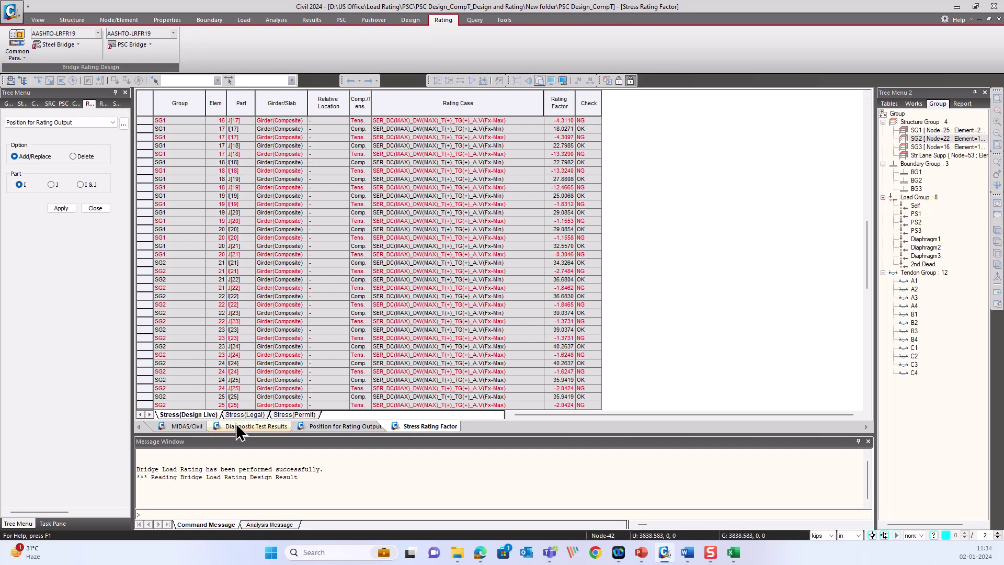
pyautogui.click(187, 426)
# Display the load rating result diagram of girder concrete stress for ALL RATING CASE, with both compression and tension.
pyautogui.click(136, 46)
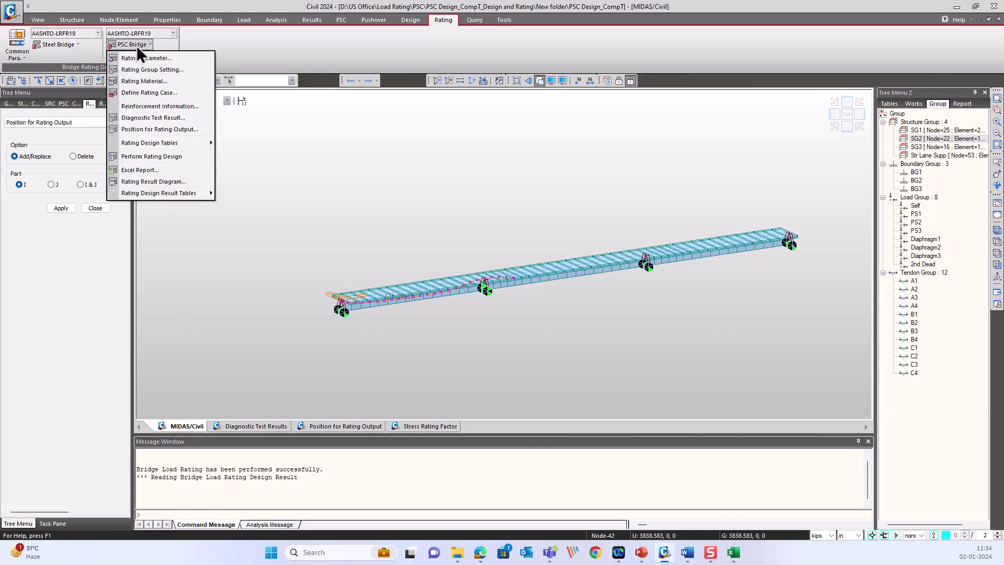
pyautogui.click(168, 180)
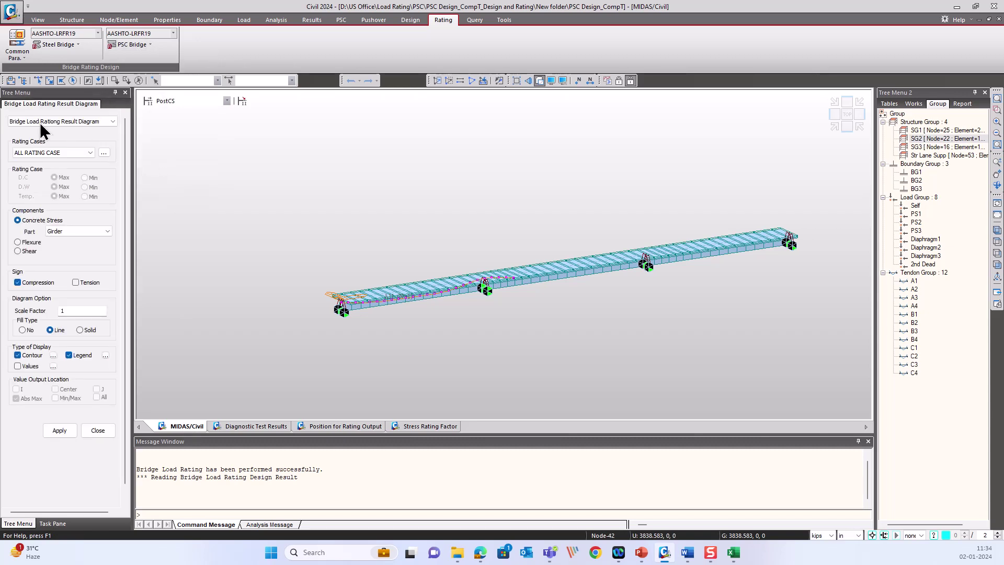
pyautogui.click(71, 152)
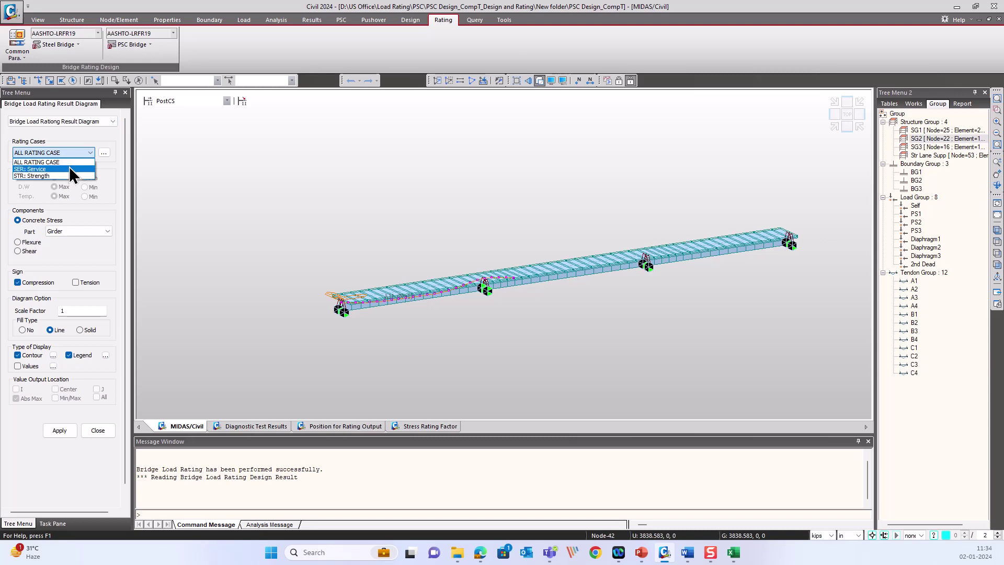
pyautogui.click(69, 163)
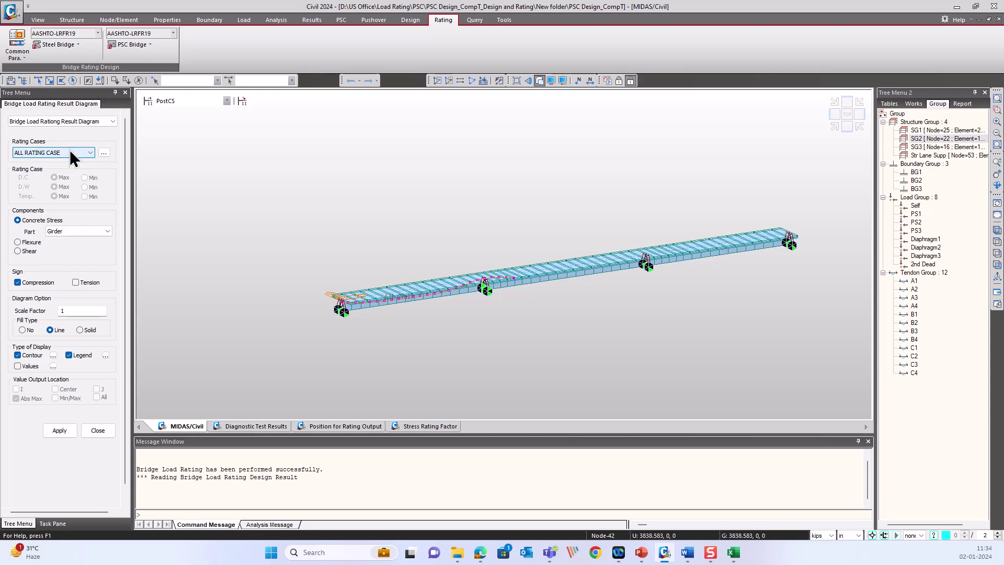
pyautogui.click(76, 283)
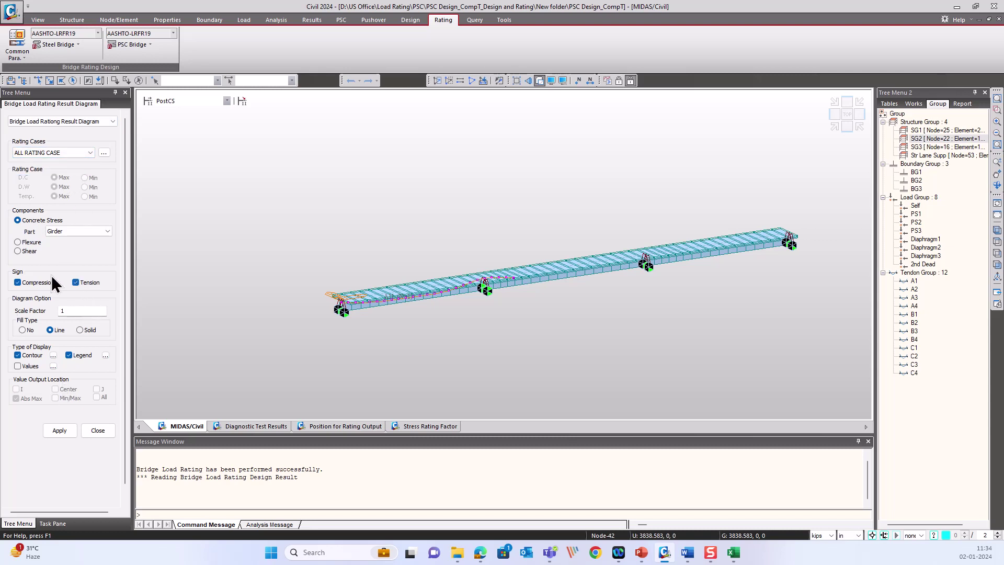
pyautogui.click(60, 429)
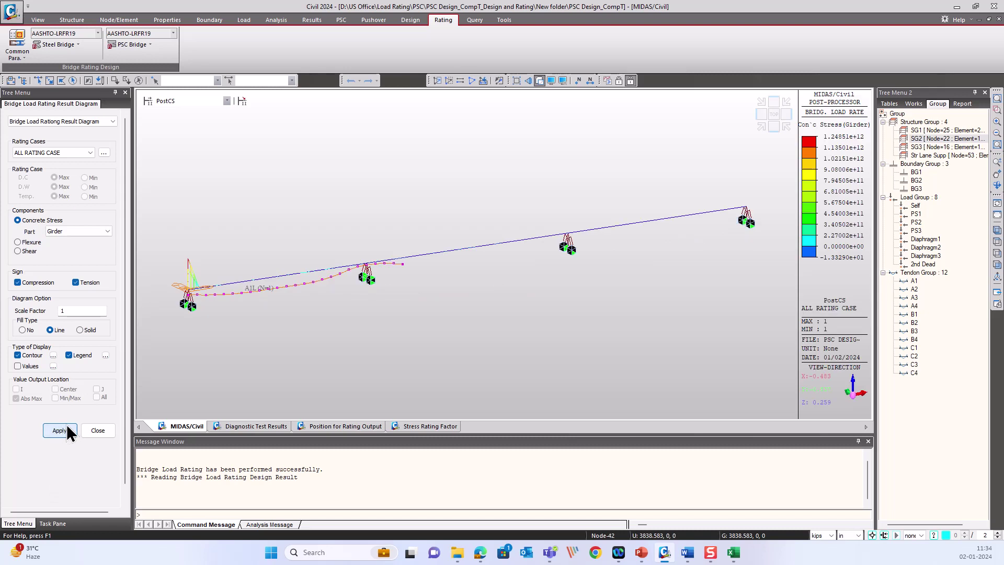
pyautogui.moveTo(389, 228); pyautogui.dragTo(424, 221, button='middle')
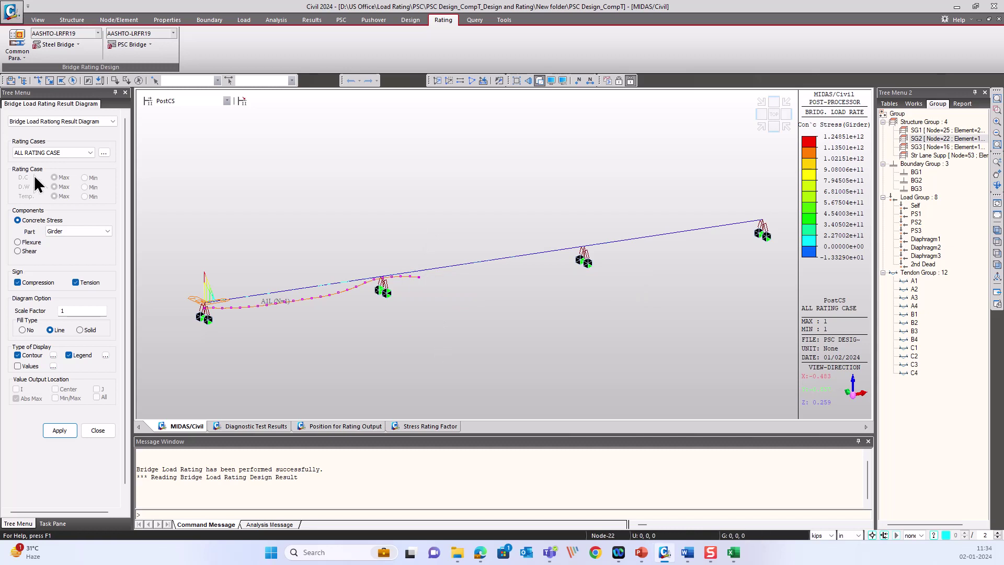
# Display the shear rating result diagram for the STR: Strength case, with absolute maximum values shown along the bridge.
pyautogui.click(73, 151)
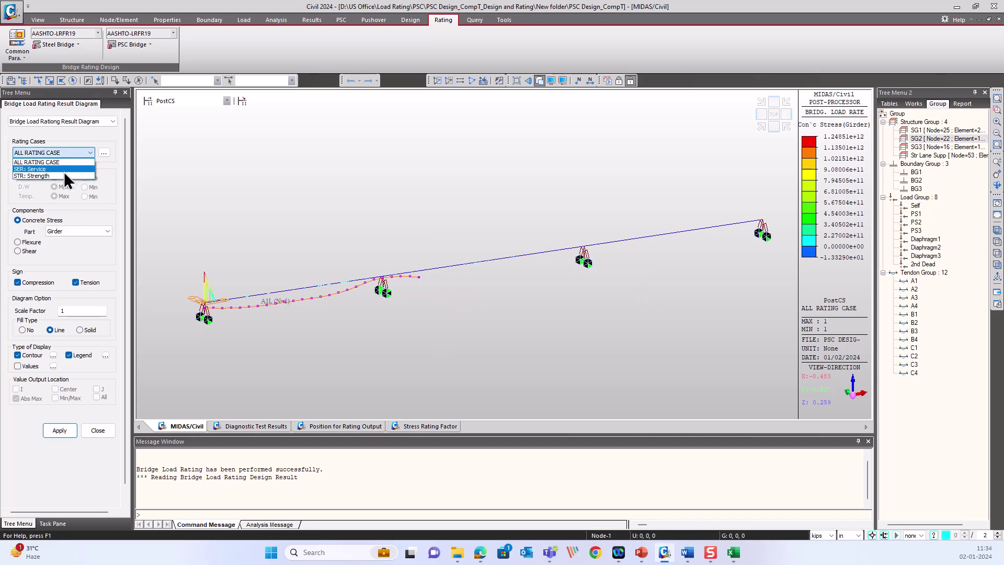
pyautogui.click(61, 176)
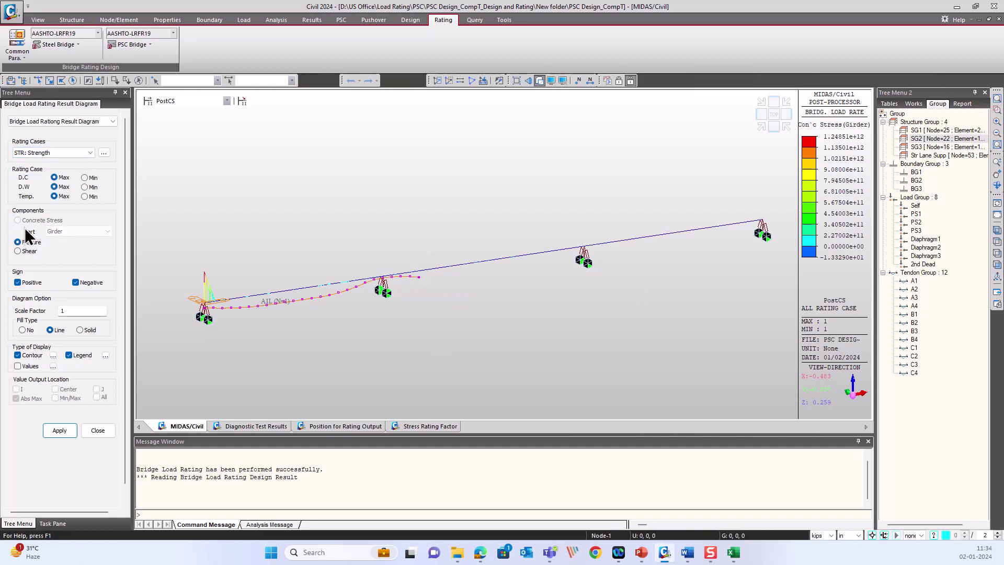
pyautogui.click(23, 252)
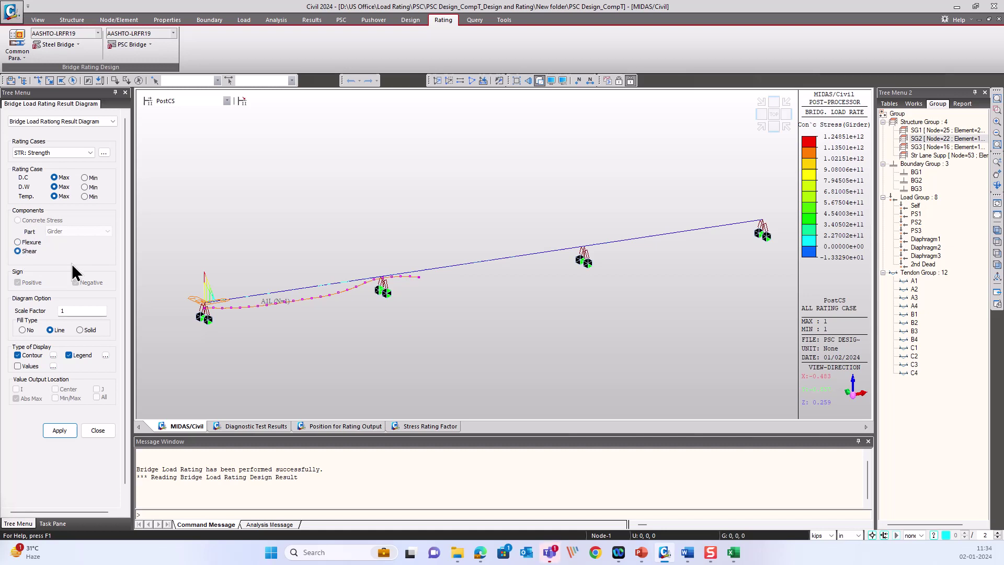
pyautogui.click(61, 432)
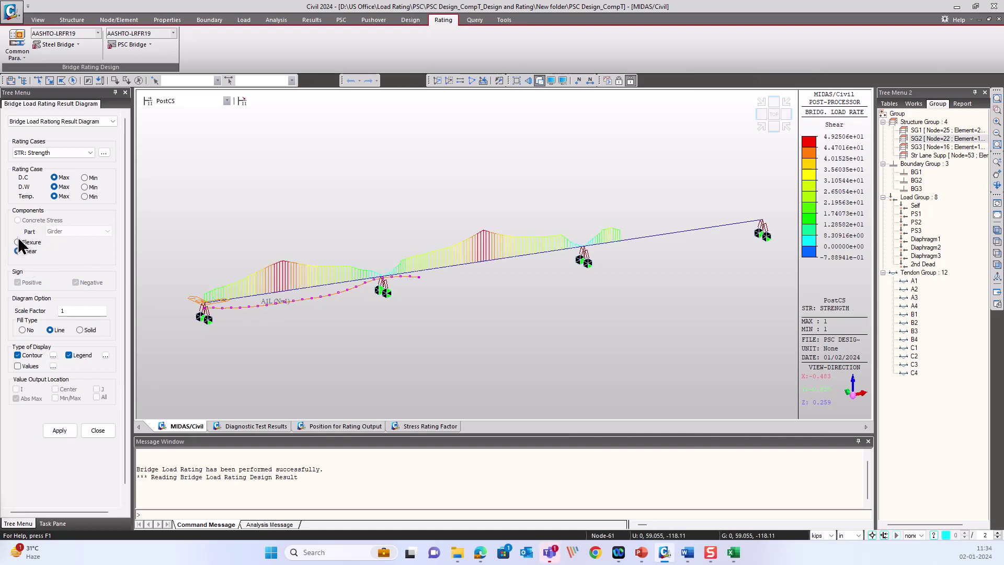
pyautogui.click(18, 365)
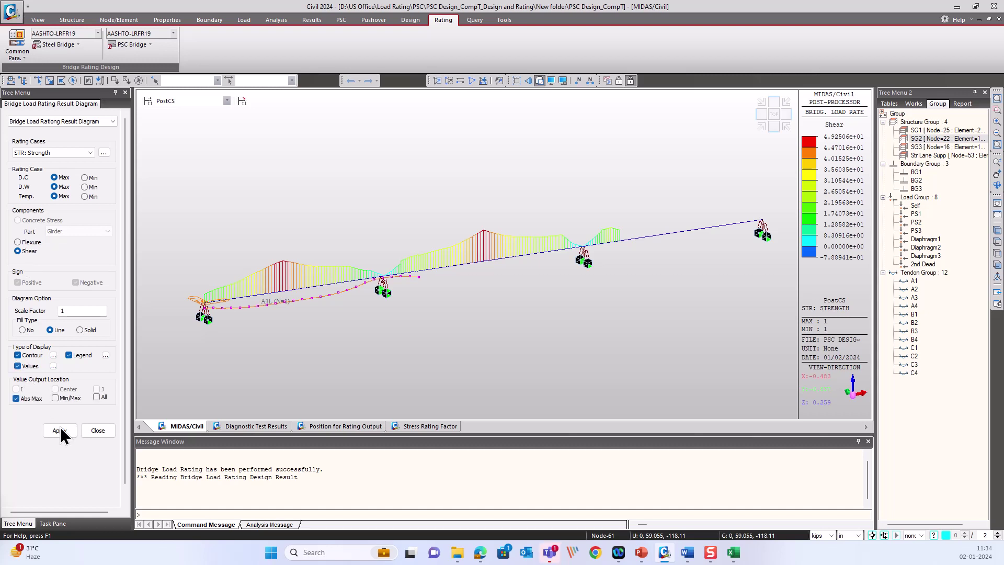
pyautogui.click(58, 430)
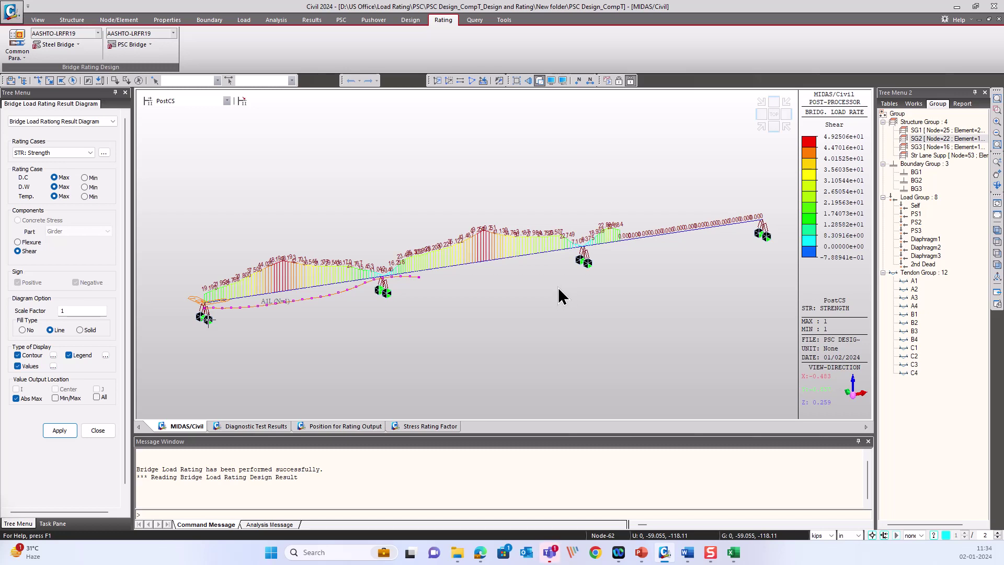
pyautogui.press('Left')
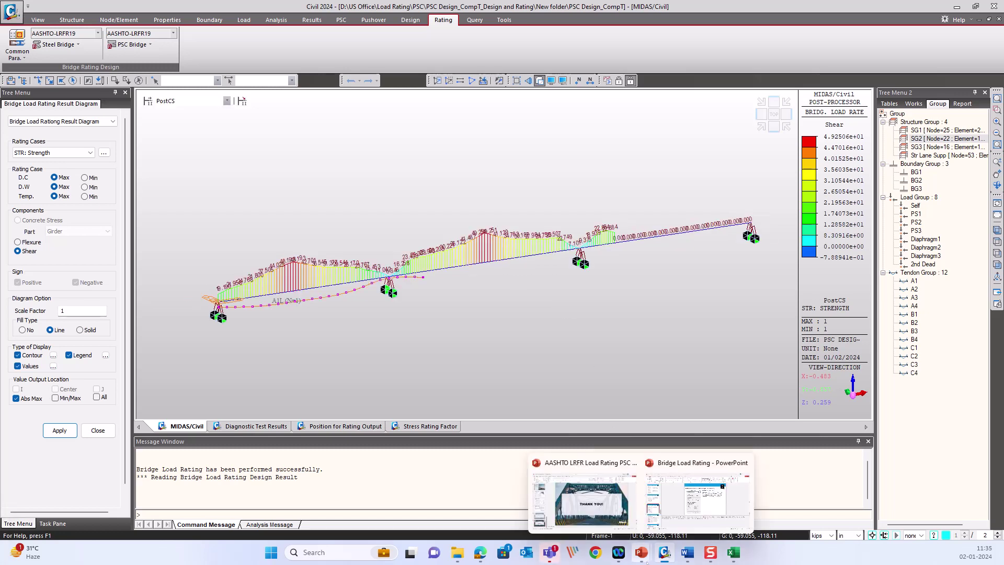
# Switch to the AASHTO LRFR Load Rating PSC presentation in PowerPoint and start the slide show at the THANK YOU slide.
pyautogui.click(575, 499)
pyautogui.click(889, 534)
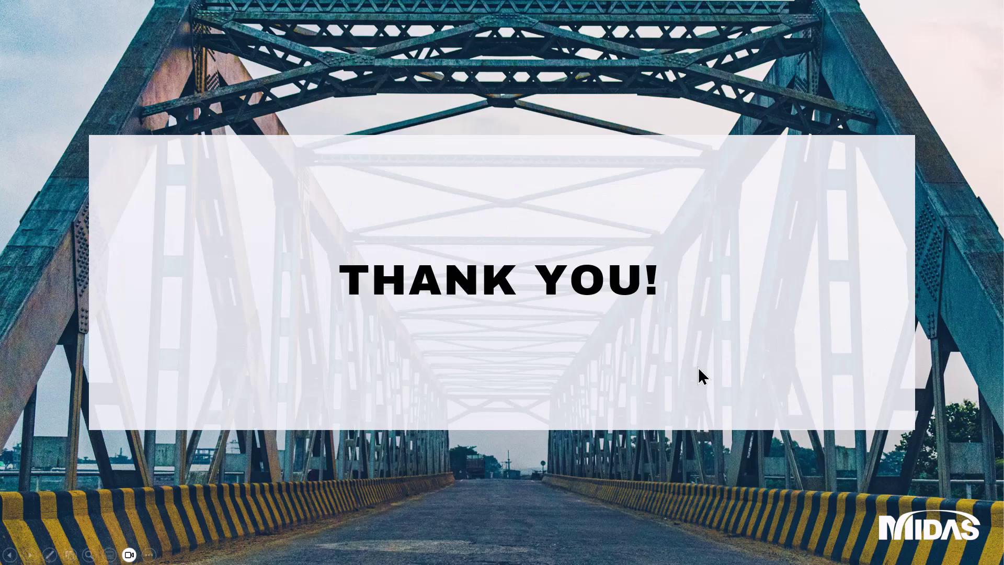